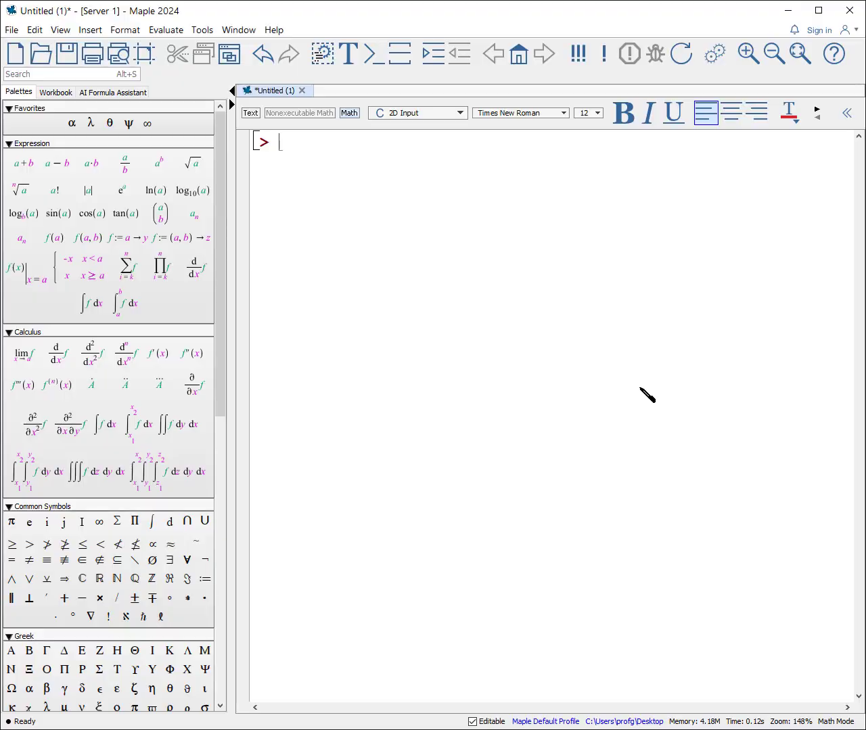
Open the File menu's New options to create a Worksheet Mode document.
{"action": "left_click", "coordinate": [15, 29]}
{"action": "mouse_move", "coordinate": [37, 48]}
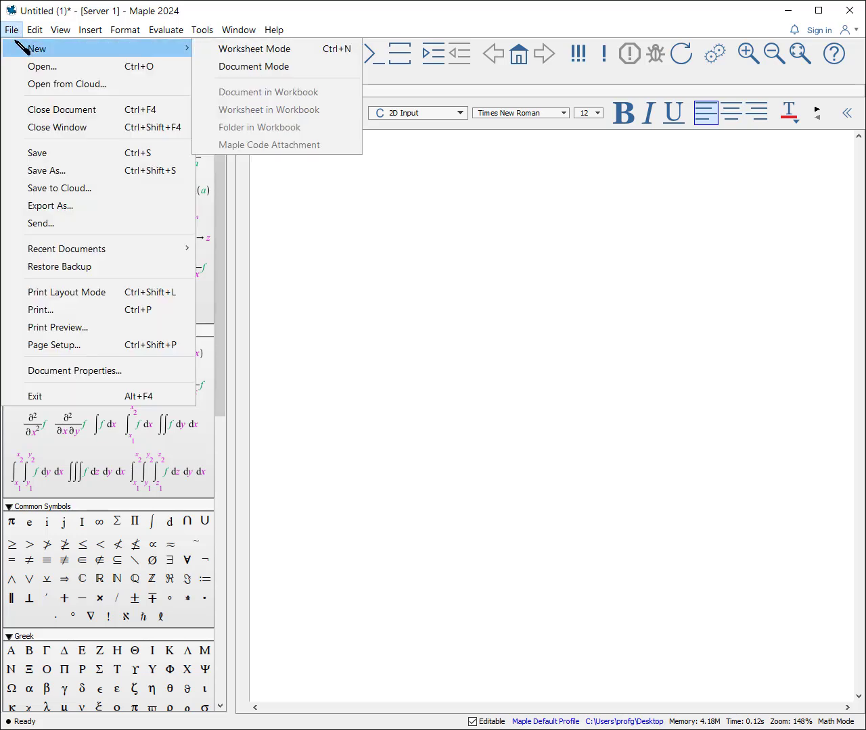
Create the Worksheet Mode document and add two more empty math prompts.
{"action": "left_click", "coordinate": [245, 48]}
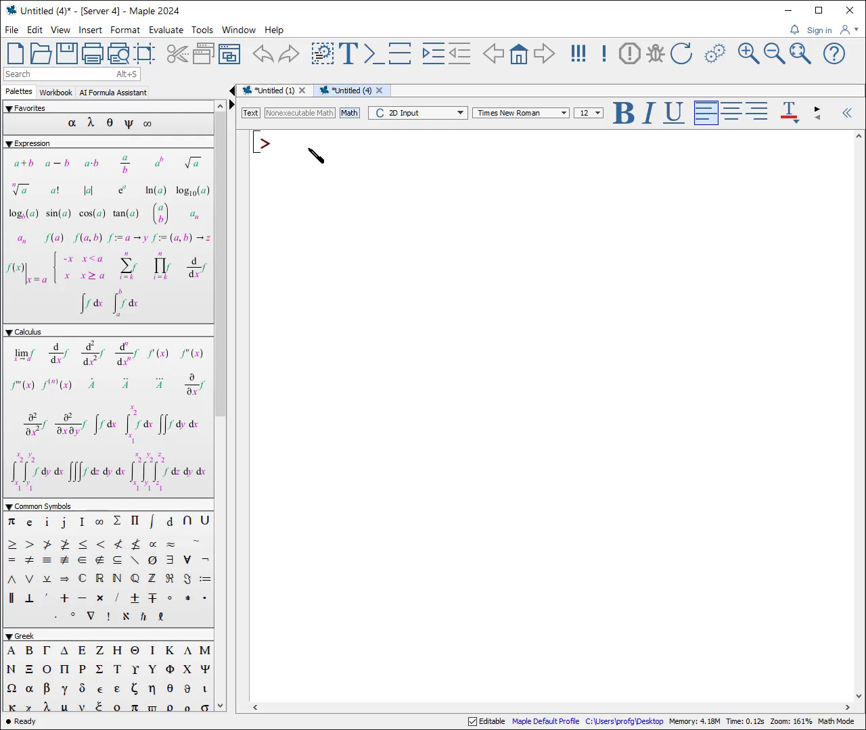
{"action": "left_click", "coordinate": [366, 54]}
{"action": "left_click", "coordinate": [366, 54]}
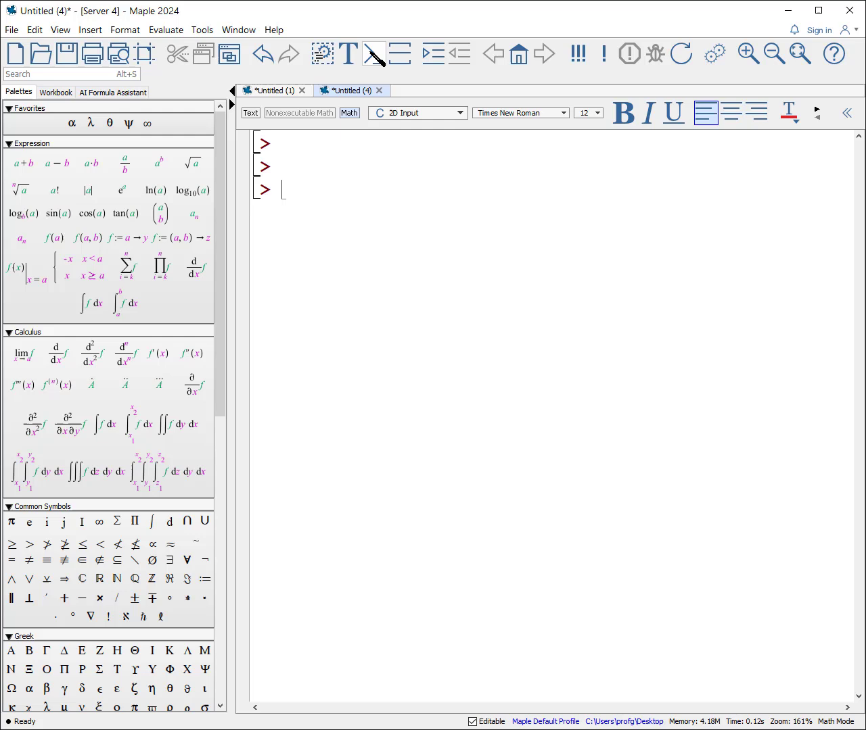
Add a 'text' paragraph, then start a math line reading x := y.
{"action": "left_click", "coordinate": [349, 57]}
{"action": "type", "text": "text"}
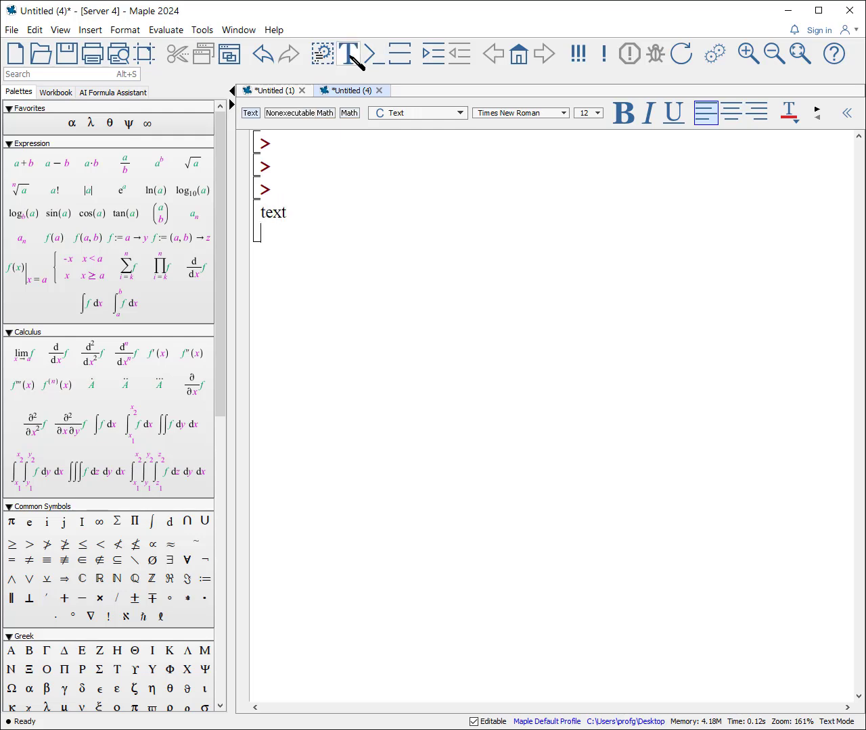
{"action": "left_click", "coordinate": [372, 55]}
{"action": "type", "text": "x "}
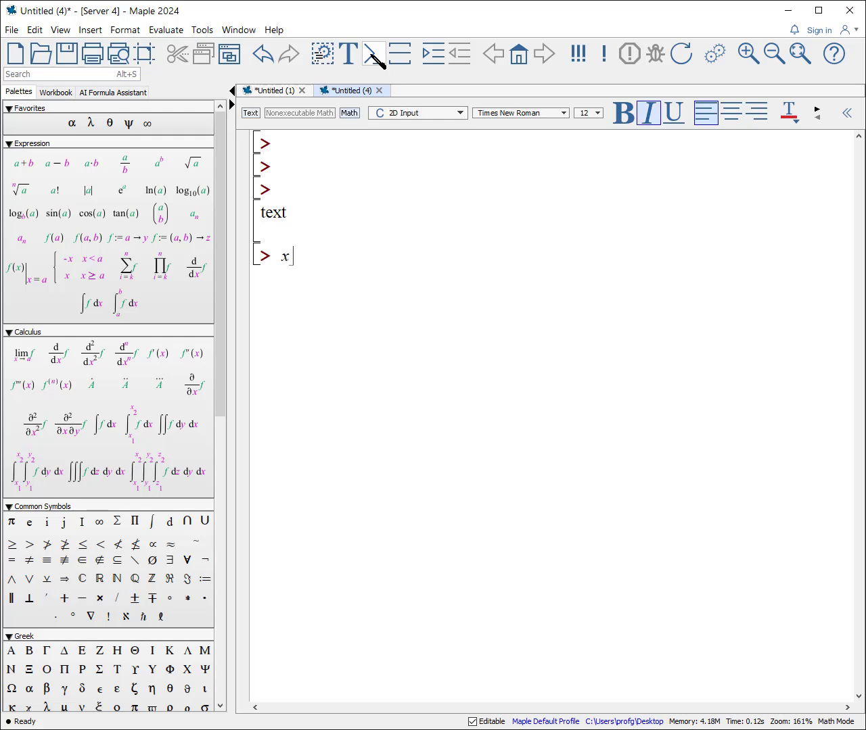
{"action": "type", "text": ":= y"}
Execute x := y, hide the execution group boundaries, and return to the top prompt.
{"action": "key", "text": "Return"}
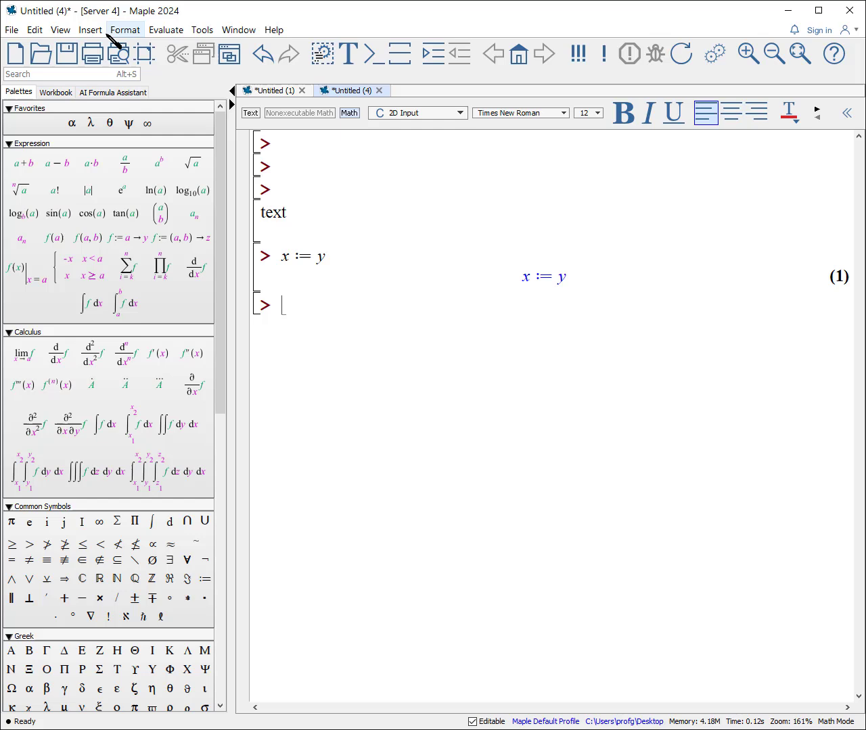
{"action": "left_click", "coordinate": [59, 31]}
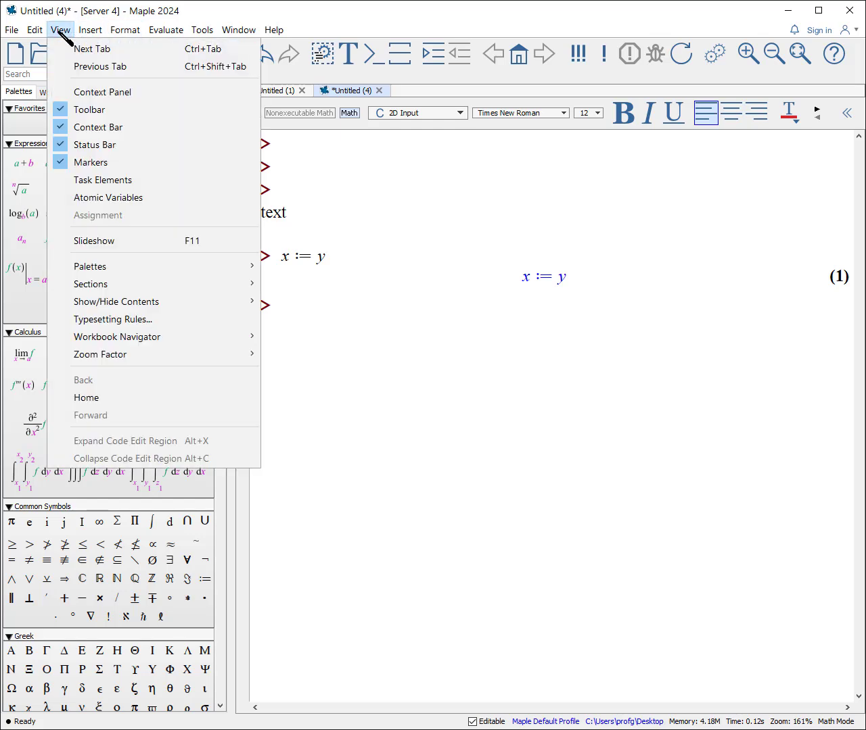
{"action": "mouse_move", "coordinate": [119, 302]}
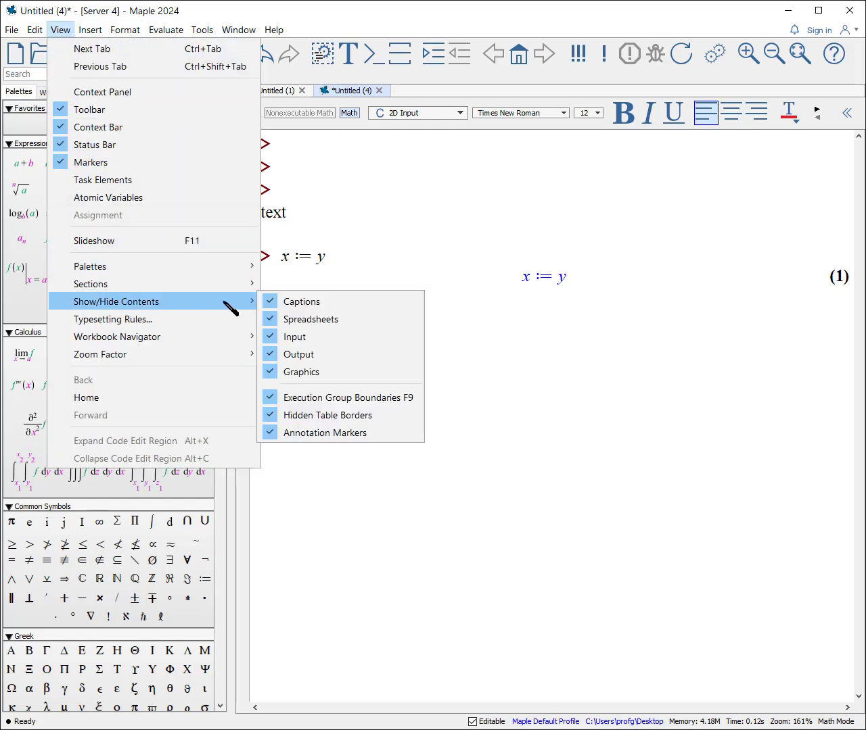
{"action": "left_click", "coordinate": [333, 399]}
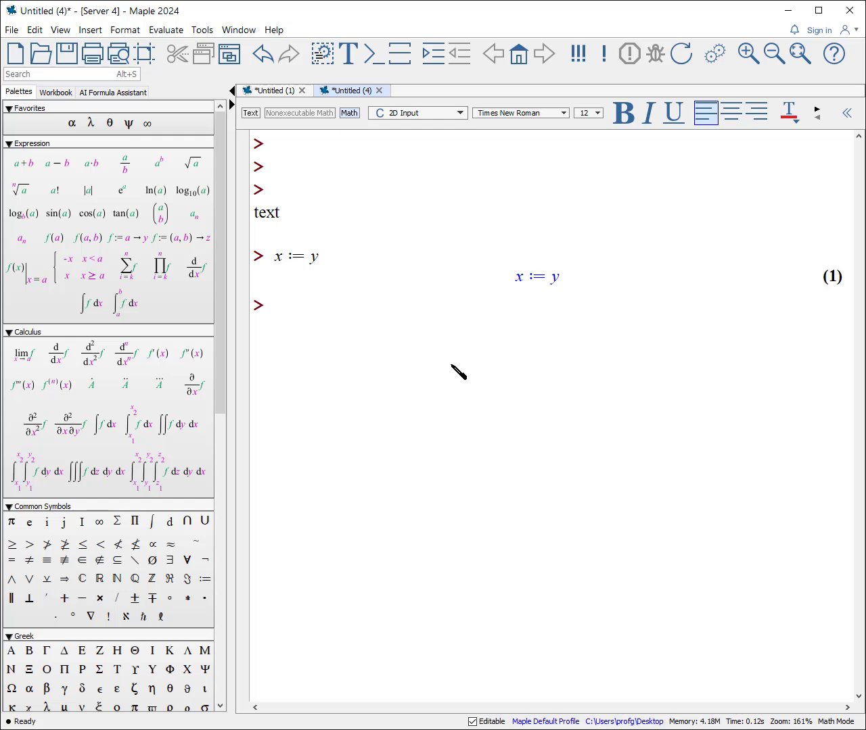
{"action": "key", "text": "ctrl+Home"}
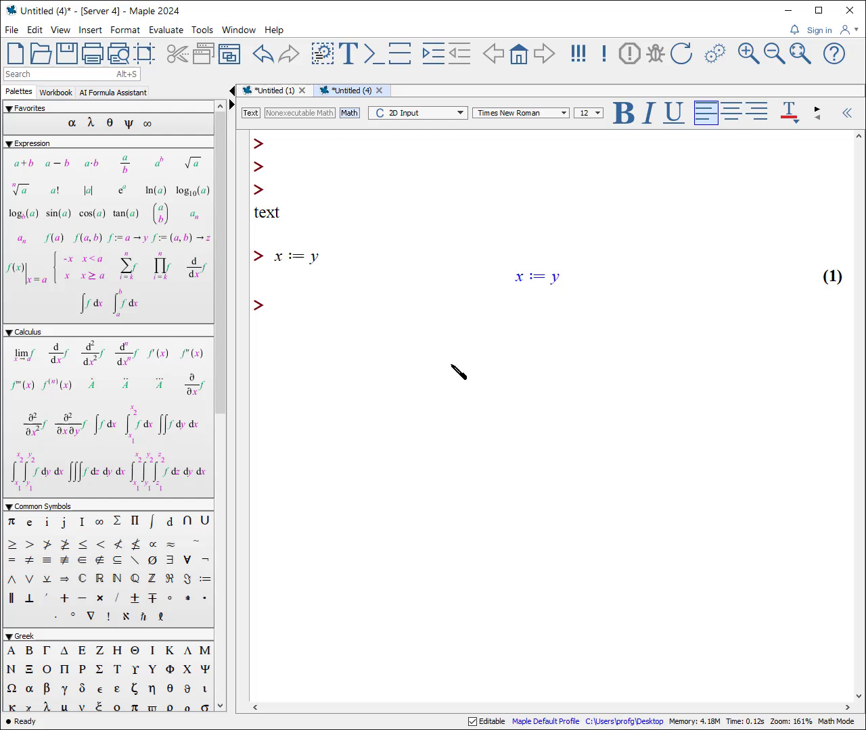
Insert a centred text paragraph reading 'My Title' after the first prompt.
{"action": "left_click", "coordinate": [350, 52]}
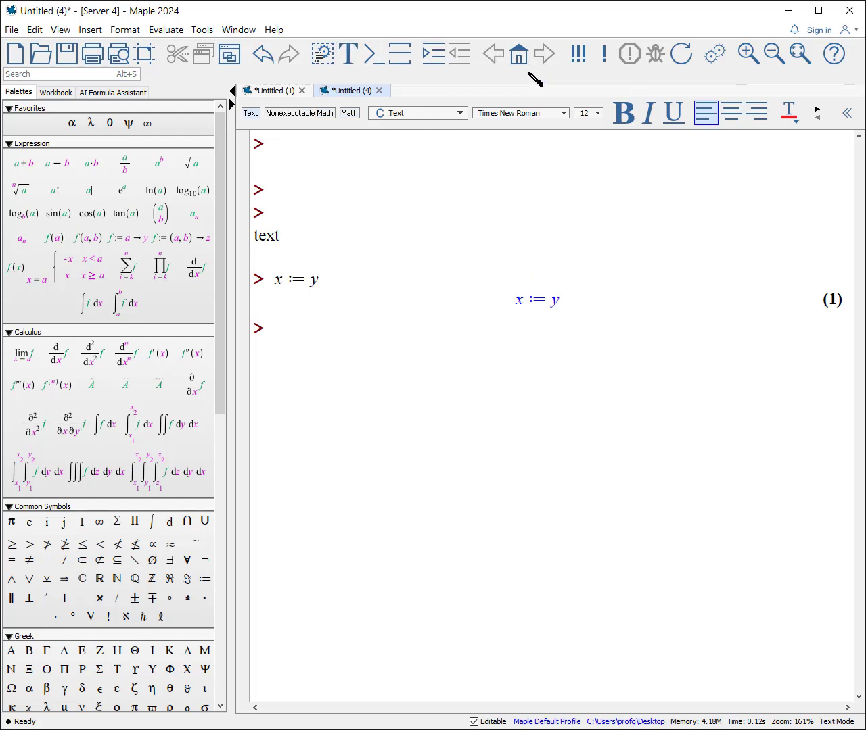
{"action": "left_click", "coordinate": [730, 115]}
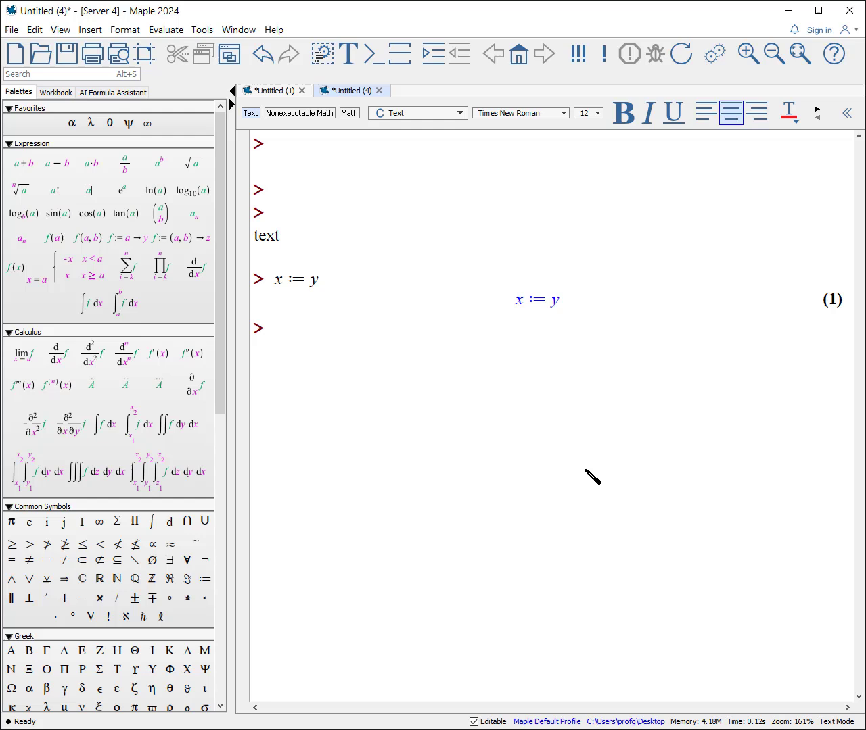
{"action": "type", "text": "My ti"}
{"action": "key", "text": "BackSpace"}
{"action": "key", "text": "BackSpace"}
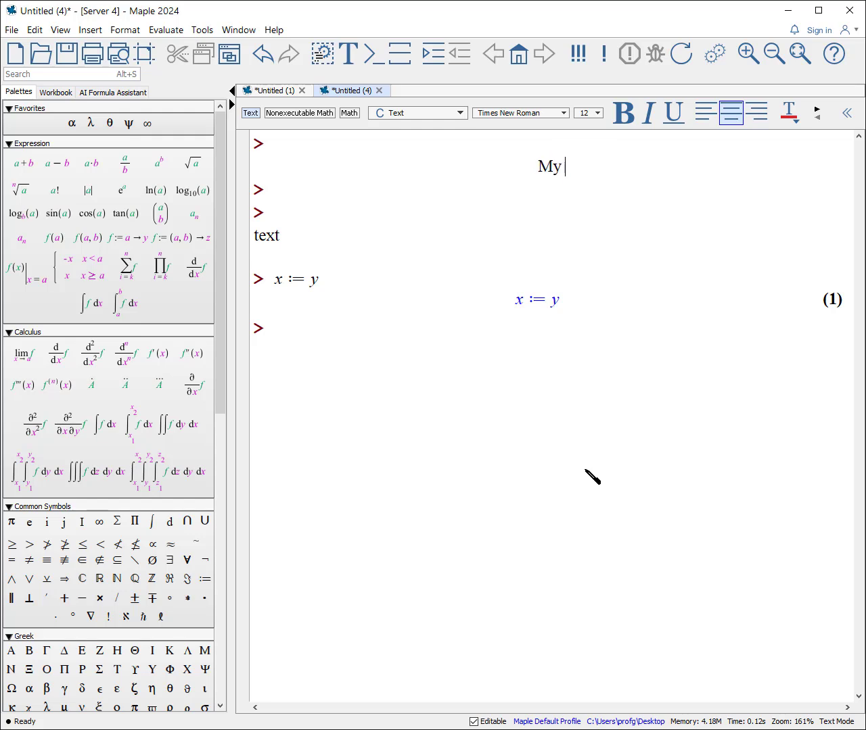
{"action": "type", "text": "Title"}
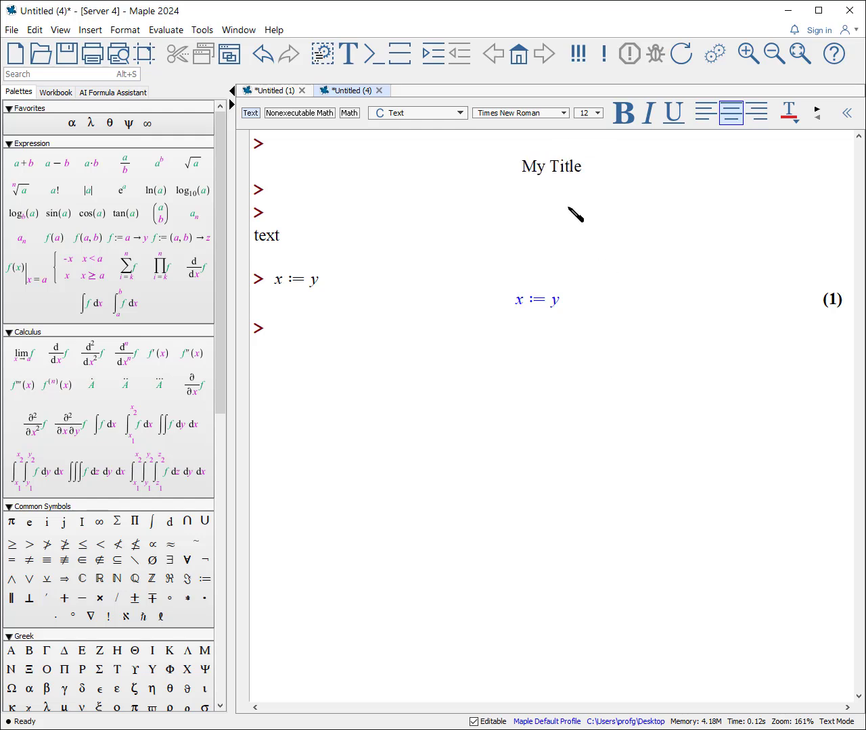
Format the 'My Title' line as 16 pt bold, without italics.
{"action": "triple_click", "coordinate": [547, 164]}
{"action": "left_click", "coordinate": [595, 114]}
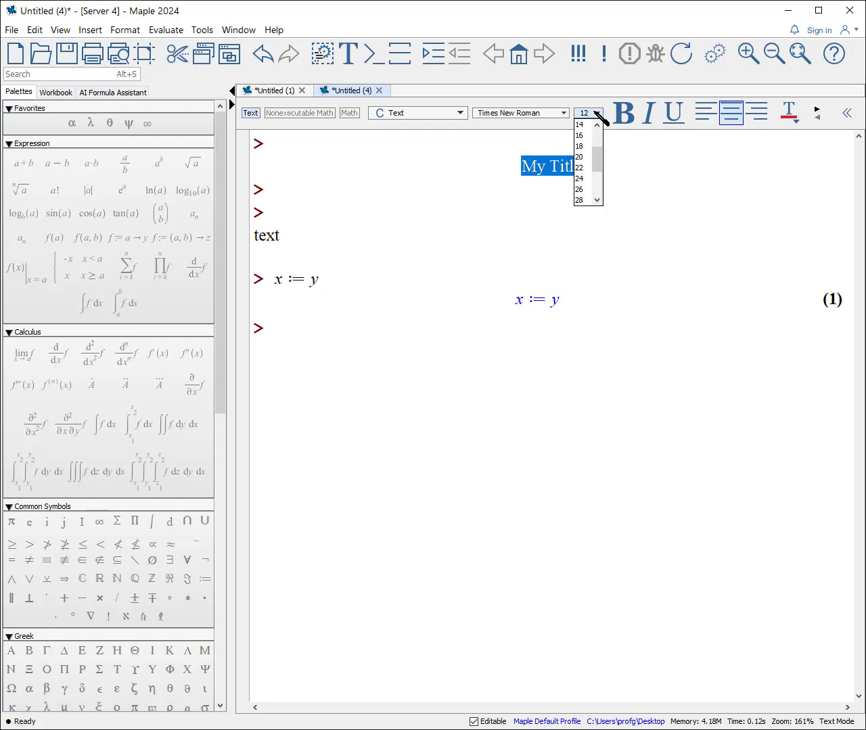
{"action": "left_click", "coordinate": [587, 137]}
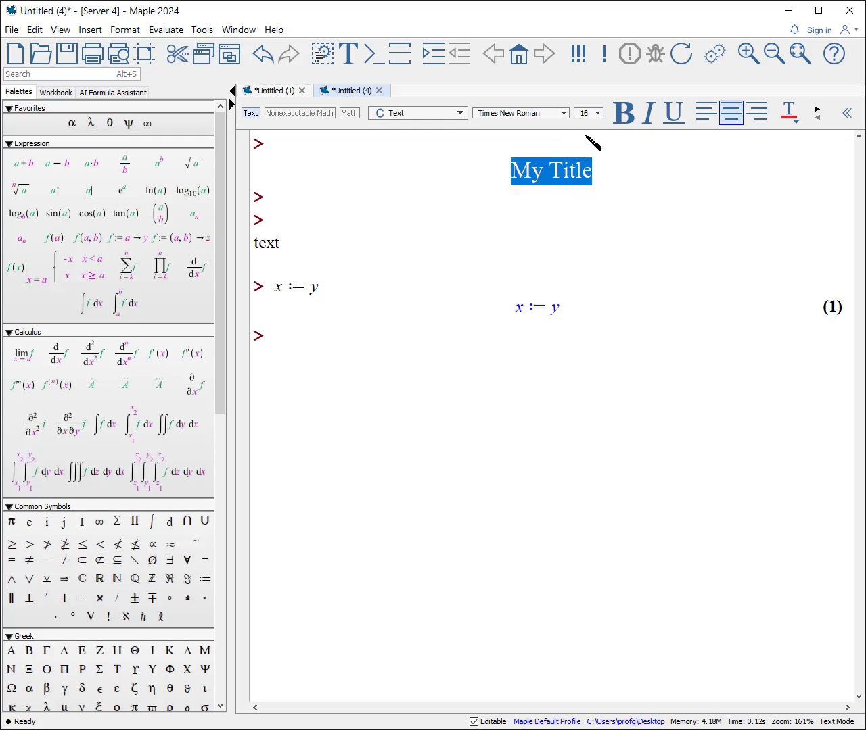
{"action": "left_click", "coordinate": [623, 113]}
{"action": "left_click", "coordinate": [647, 113]}
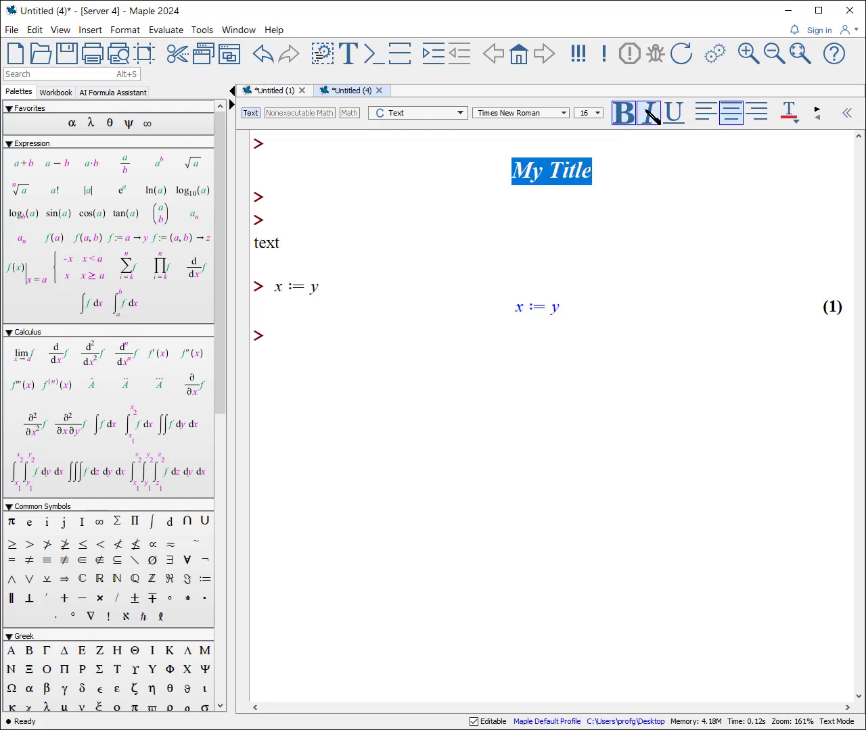
{"action": "left_click", "coordinate": [648, 112]}
{"action": "left_click", "coordinate": [604, 181]}
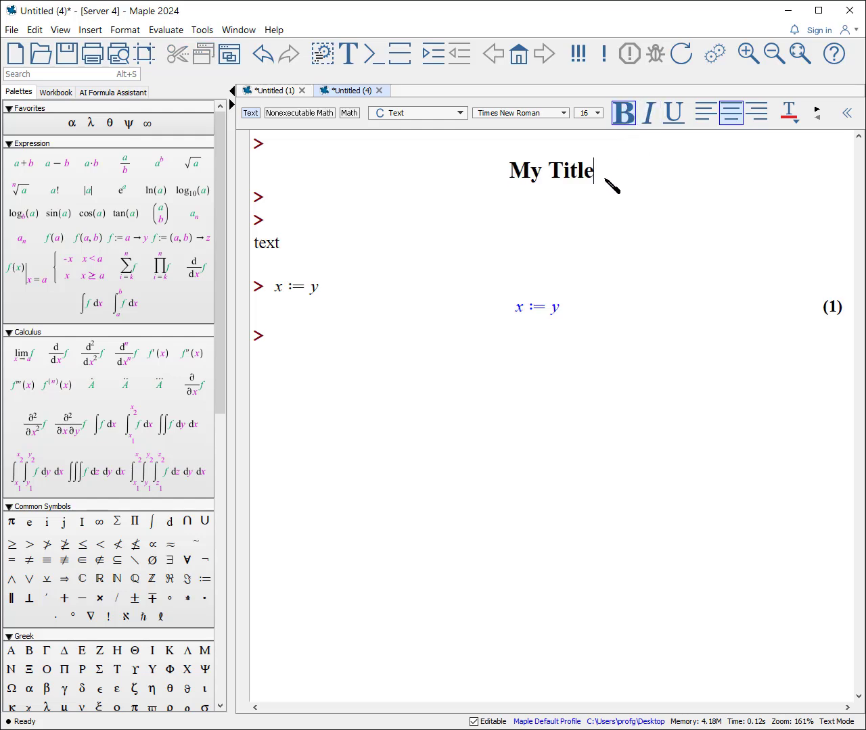
Add the line 'comments about title' under the title and set it to 14 pt.
{"action": "key", "text": "Return"}
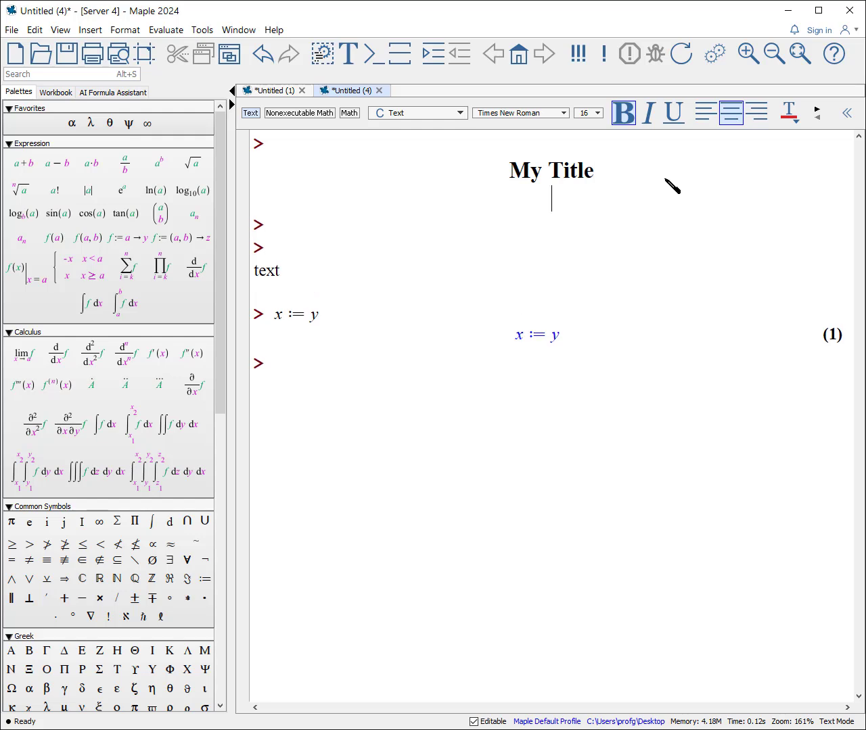
{"action": "type", "text": "comments abou"}
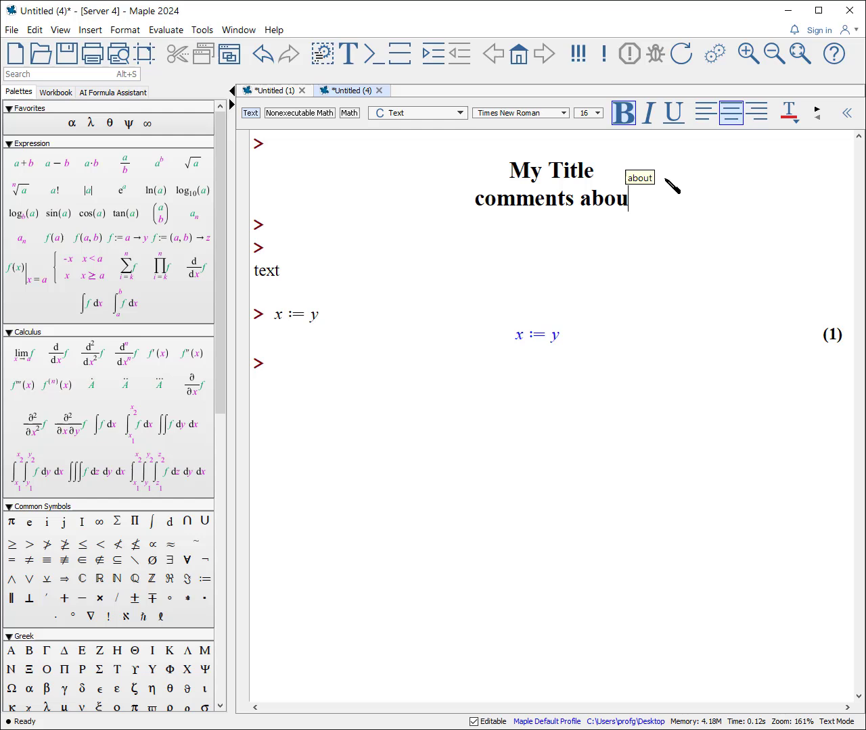
{"action": "type", "text": "t title"}
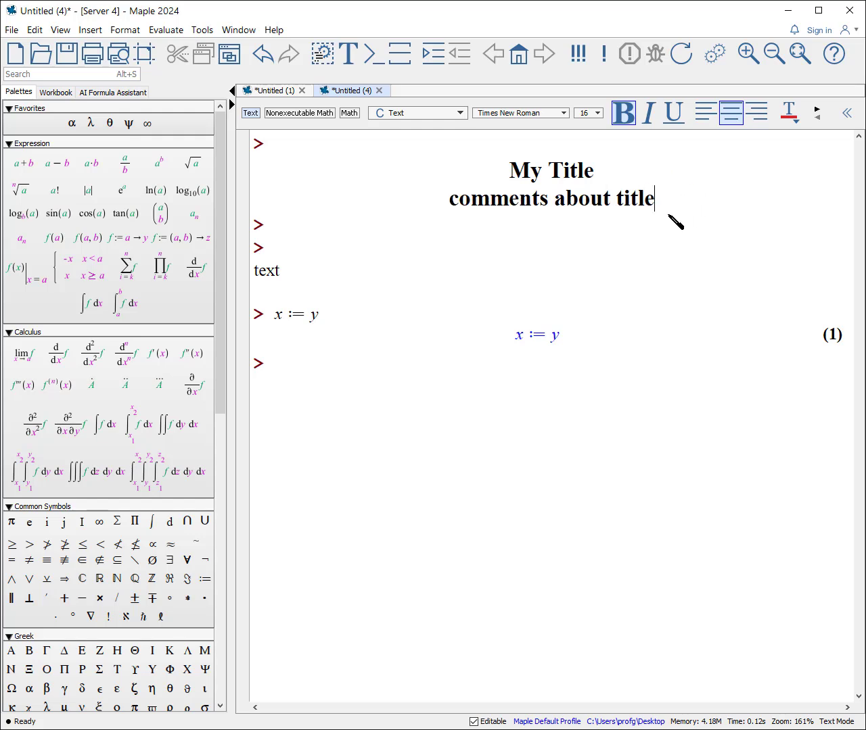
{"action": "left_click_drag", "start_coordinate": [668, 207], "coordinate": [382, 210]}
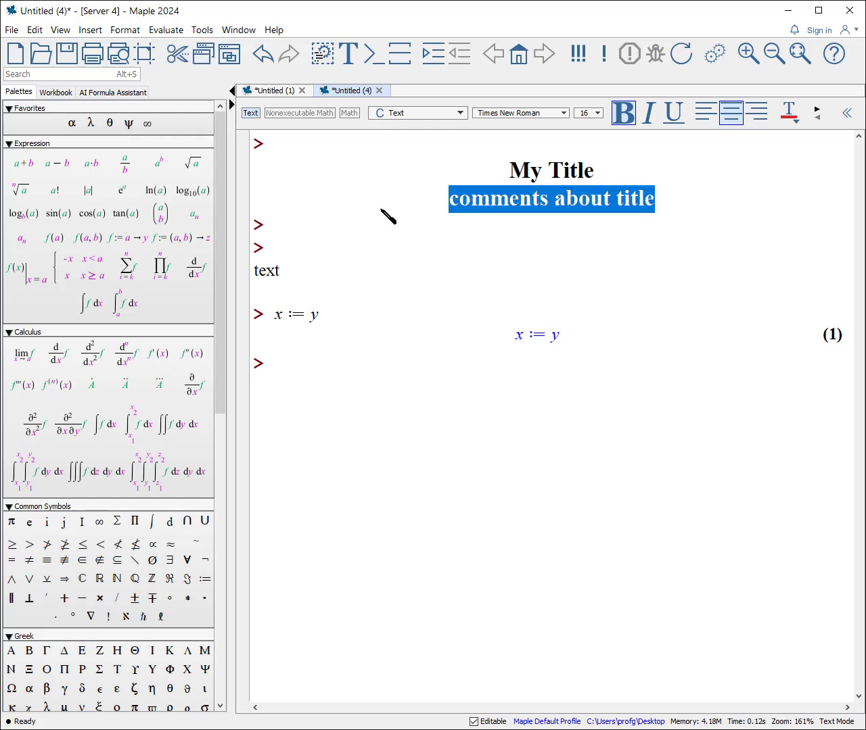
{"action": "left_click", "coordinate": [597, 114]}
{"action": "left_click", "coordinate": [586, 123]}
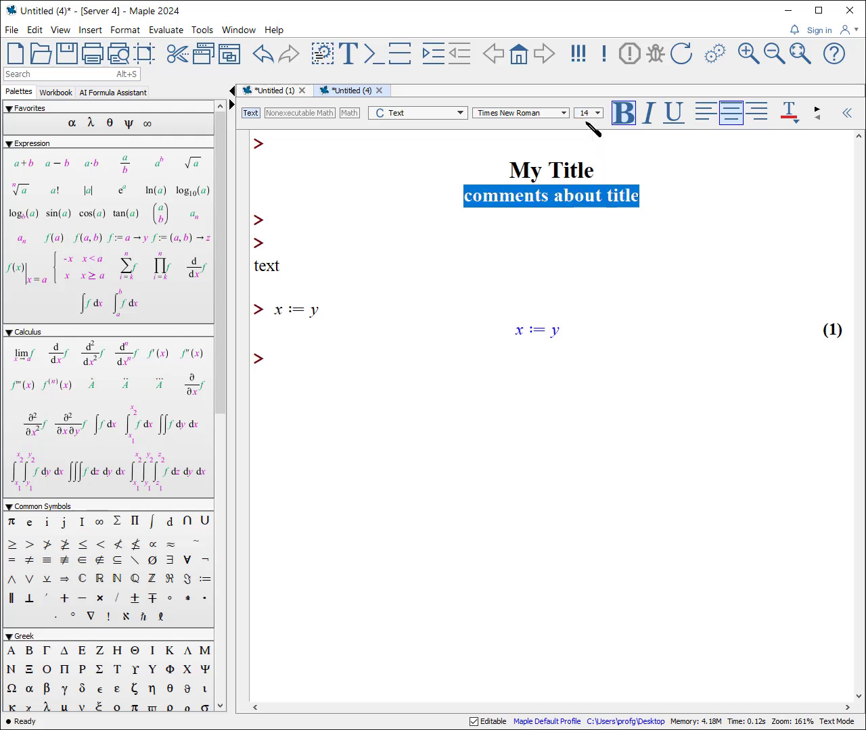
{"action": "left_click", "coordinate": [630, 174]}
{"action": "left_click", "coordinate": [451, 145]}
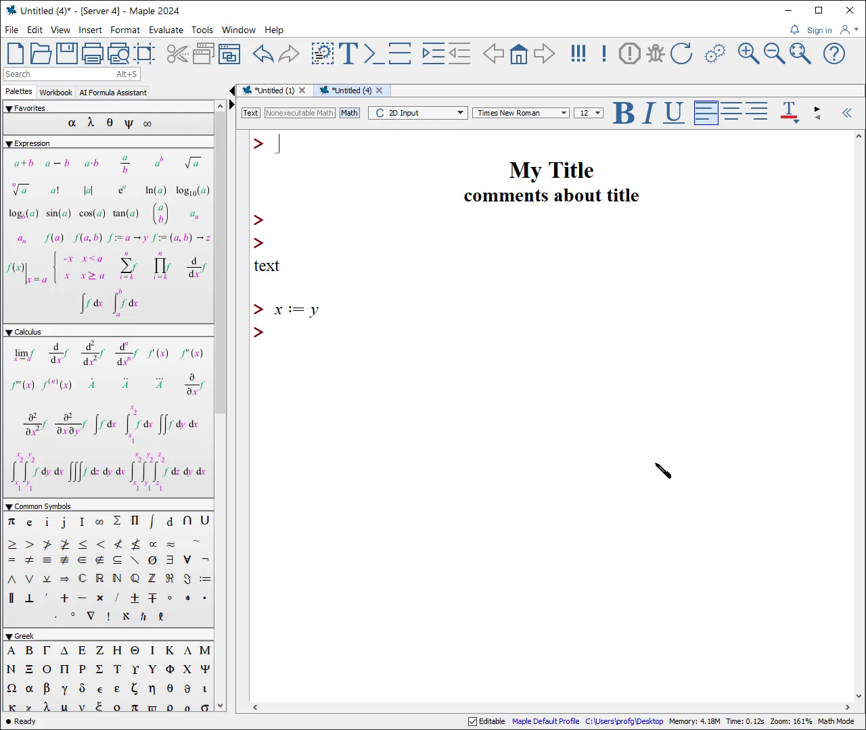
{"action": "key", "text": "Delete"}
{"action": "left_click", "coordinate": [434, 53]}
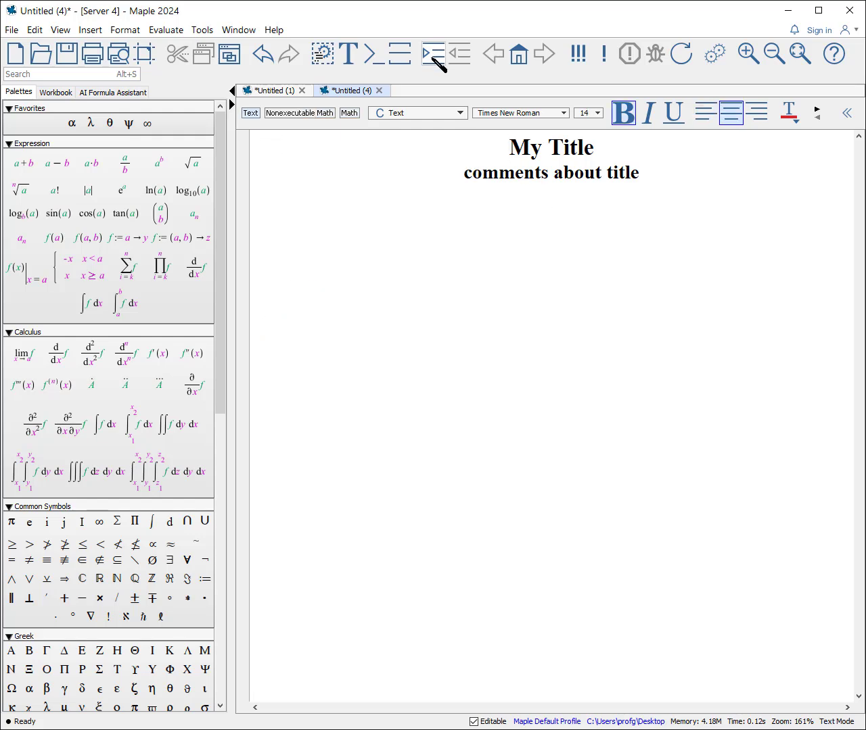
{"action": "left_click", "coordinate": [433, 60]}
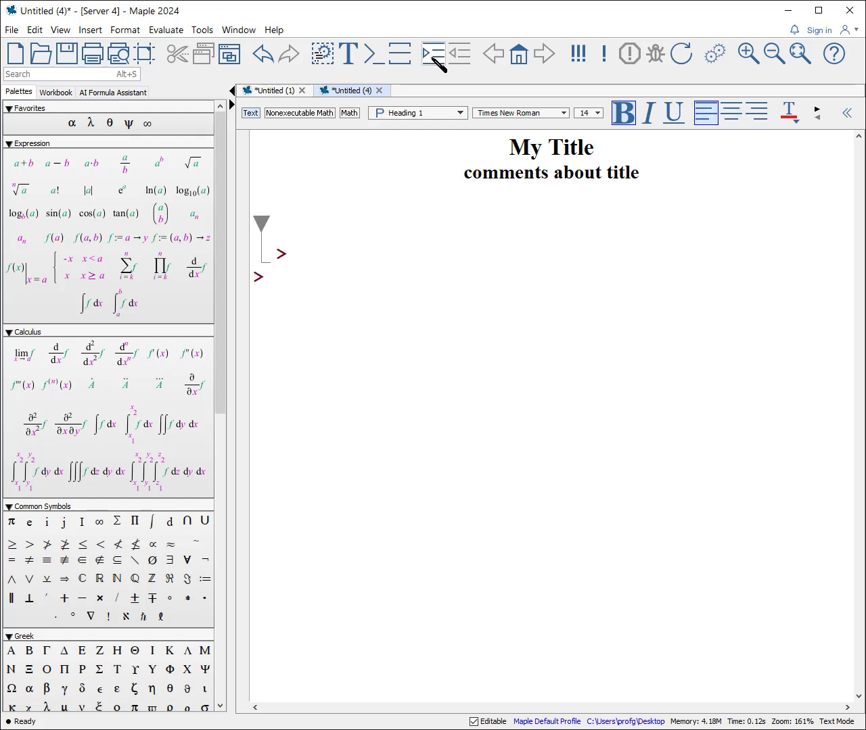
{"action": "type", "text": "Header "}
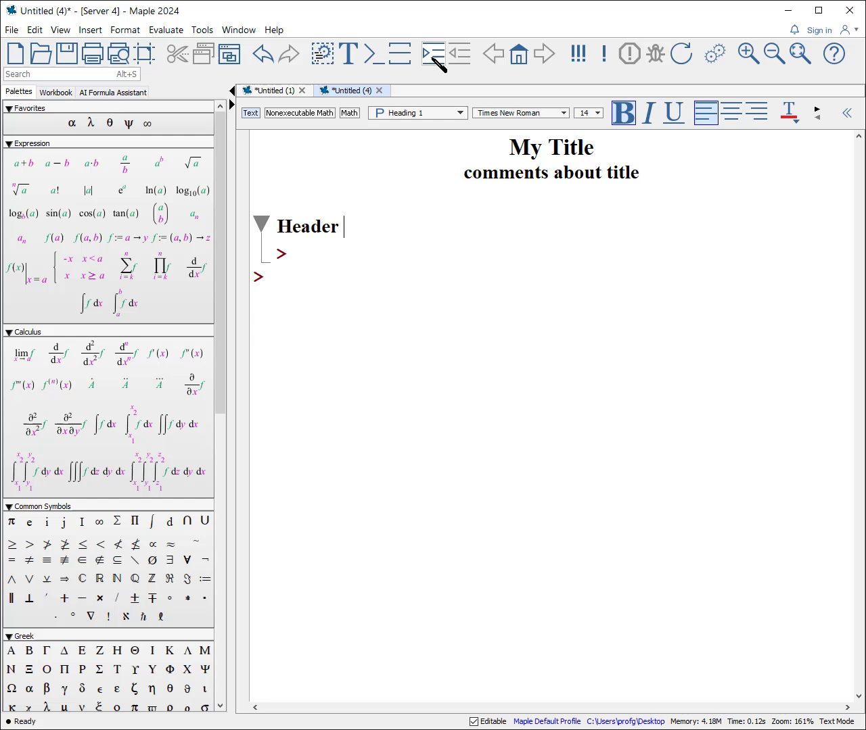
{"action": "type", "text": "for Section"}
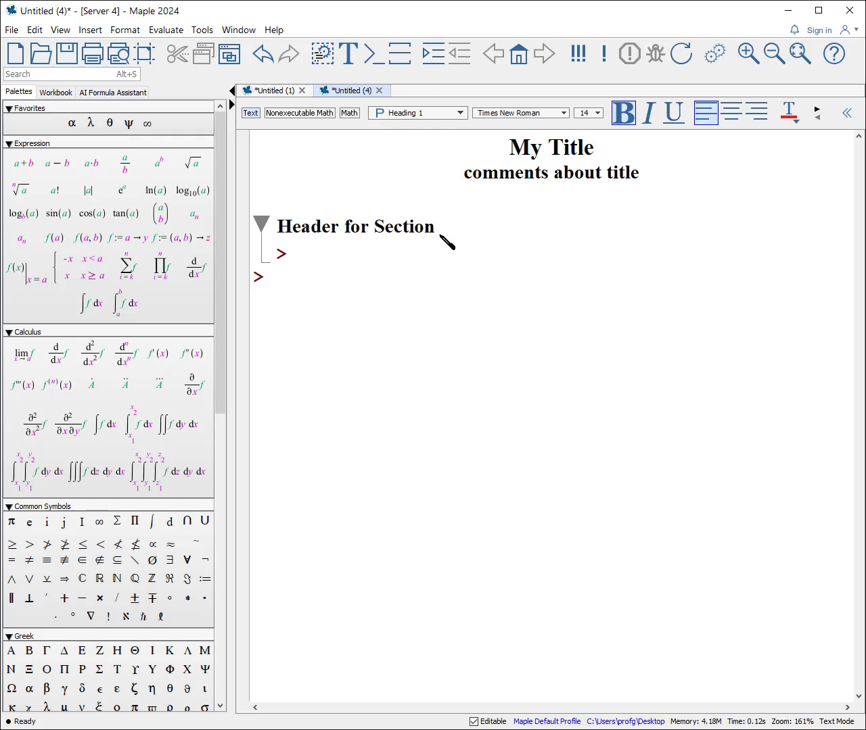
{"action": "left_click_drag", "start_coordinate": [446, 236], "coordinate": [275, 236]}
{"action": "left_click", "coordinate": [597, 113]}
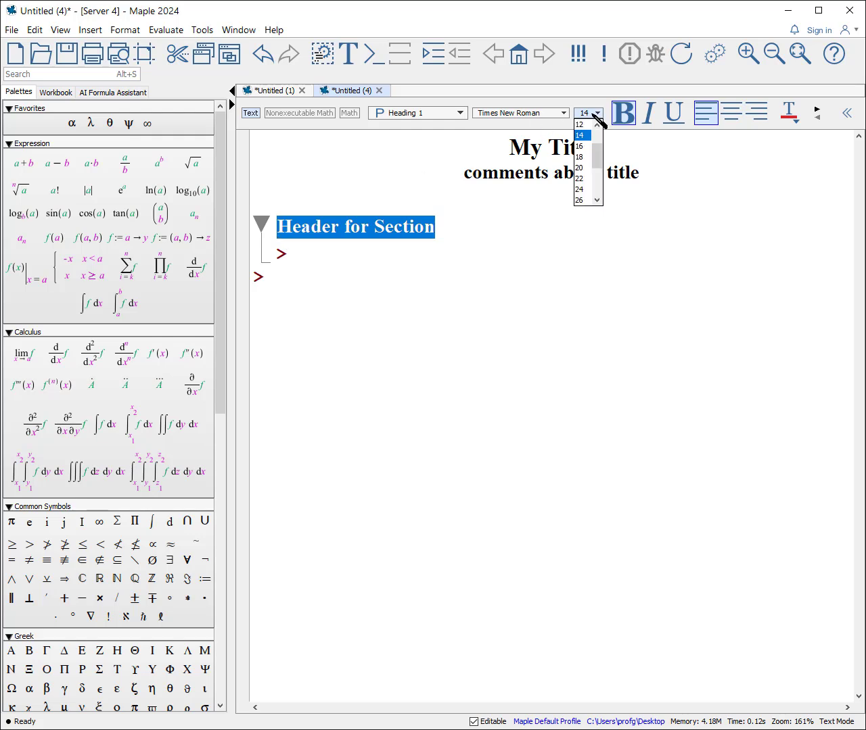
{"action": "left_click", "coordinate": [589, 167]}
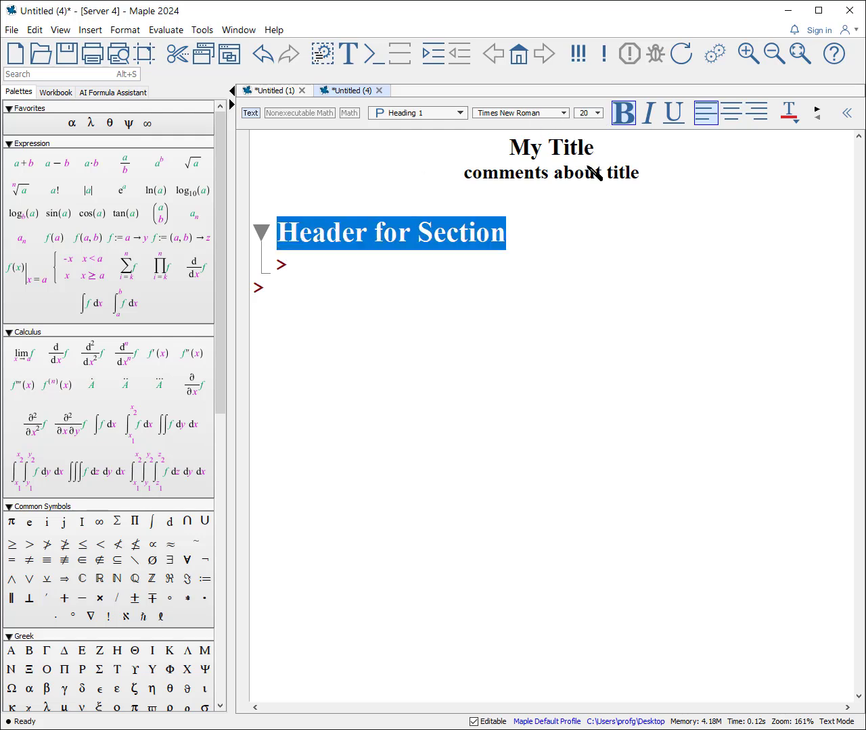
{"action": "left_click", "coordinate": [598, 114]}
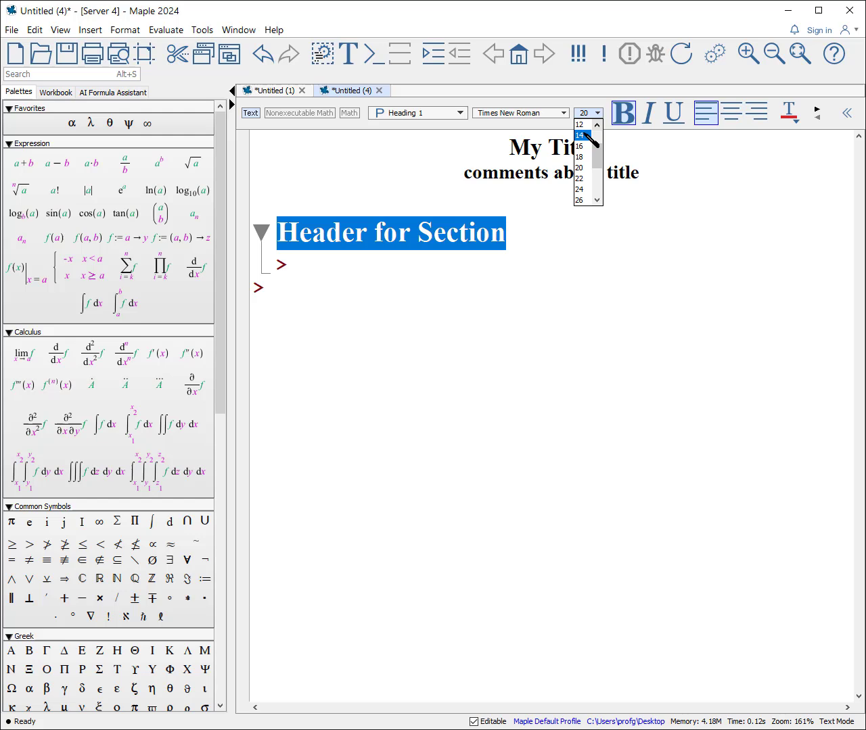
{"action": "left_click", "coordinate": [586, 134]}
{"action": "left_click", "coordinate": [443, 229]}
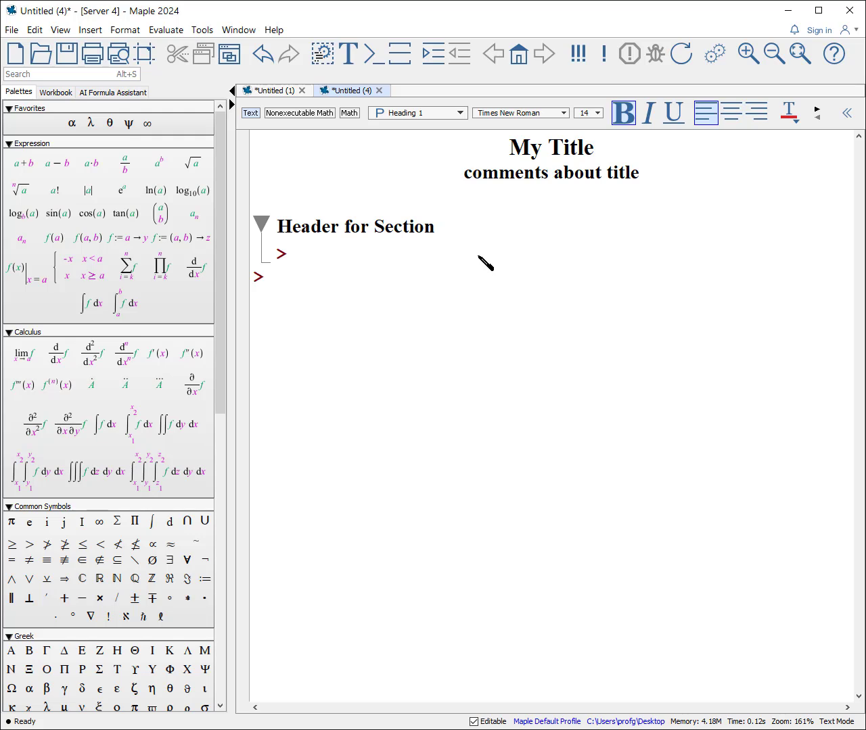
Add the text line 'here is some text' under the section heading.
{"action": "key", "text": "Return"}
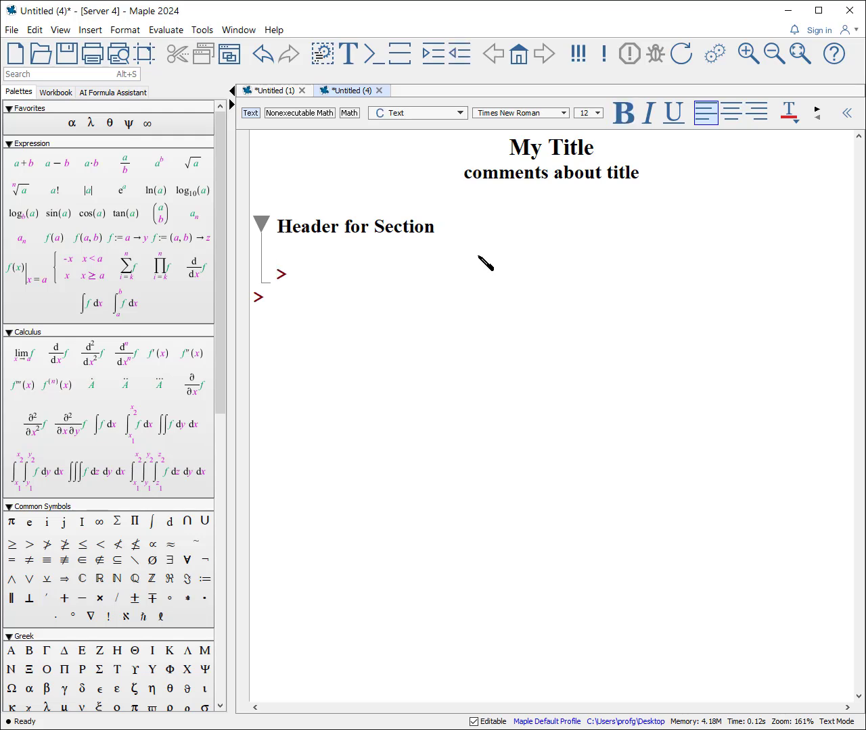
{"action": "type", "text": "here is som e"}
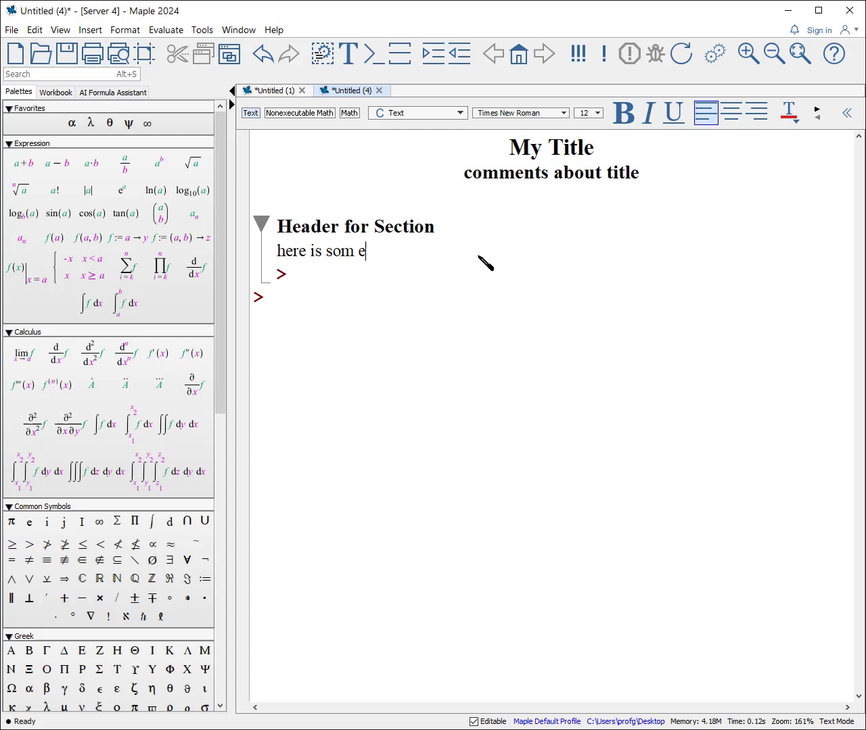
{"action": "key", "text": "BackSpace"}
{"action": "type", "text": "e text"}
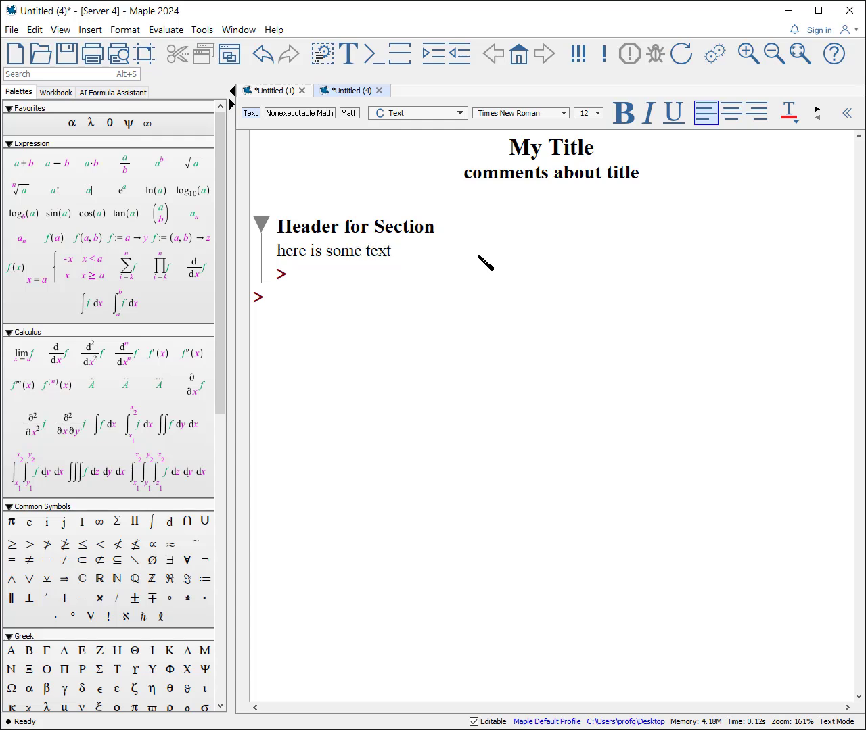
Insert two math execution groups and evaluate x := y and z := y^2.
{"action": "key", "text": "F5"}
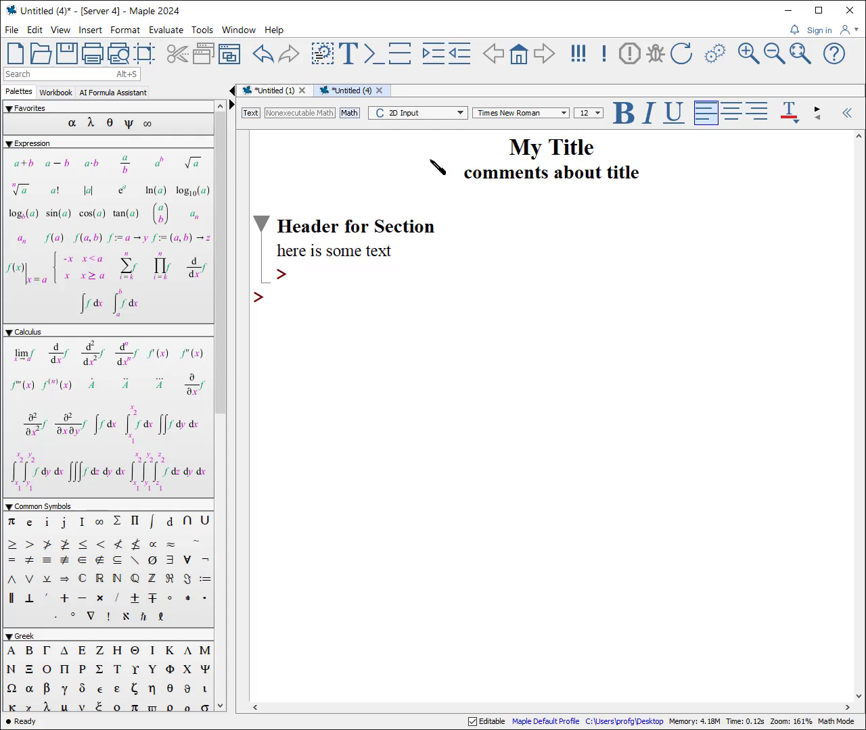
{"action": "left_click", "coordinate": [374, 59]}
{"action": "left_click", "coordinate": [373, 61]}
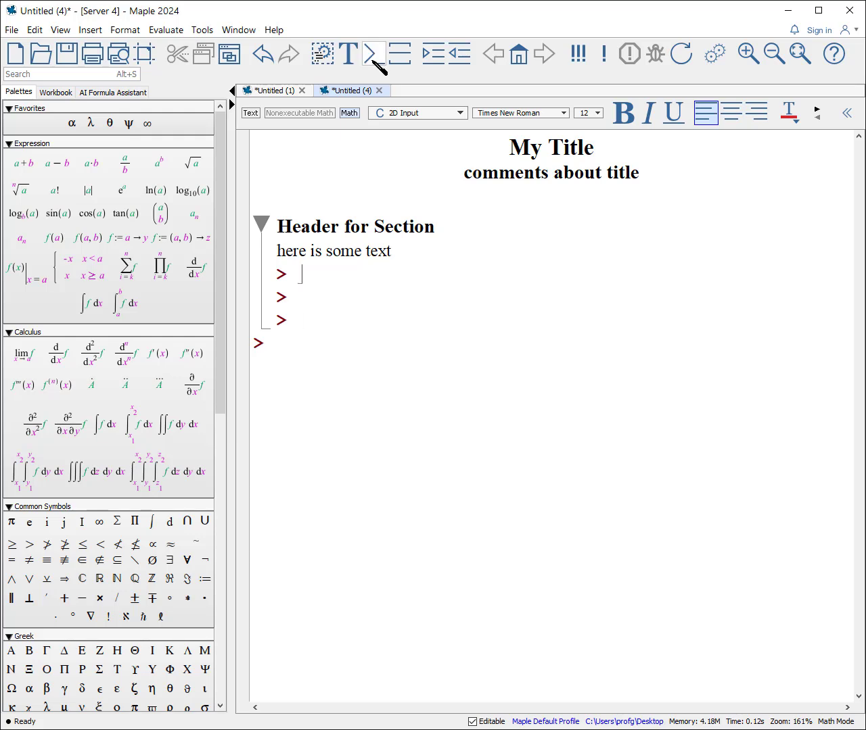
{"action": "type", "text": "x:=y"}
{"action": "key", "text": "Return"}
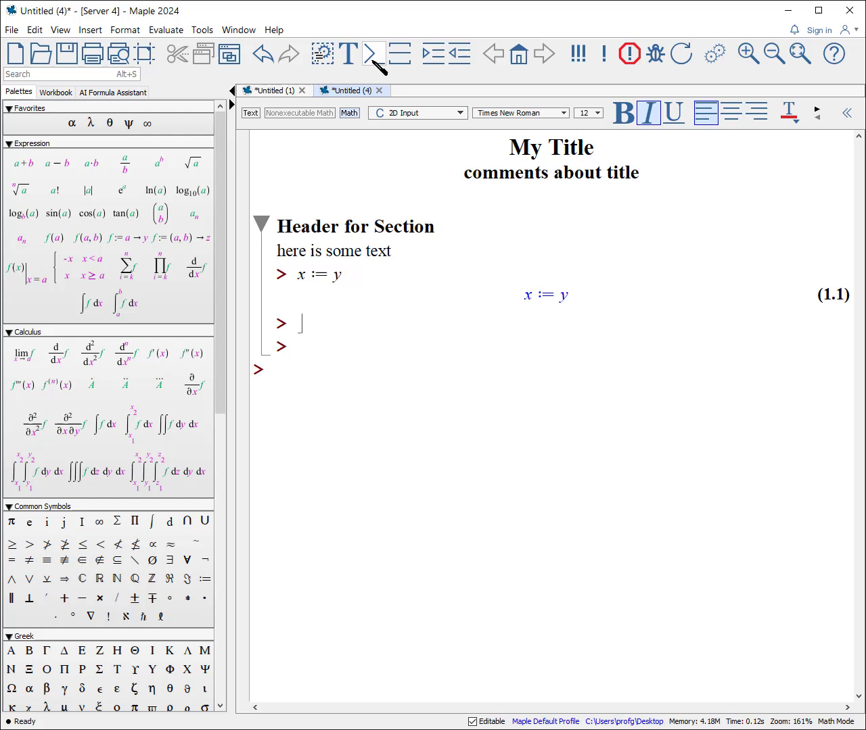
{"action": "type", "text": "z := y"}
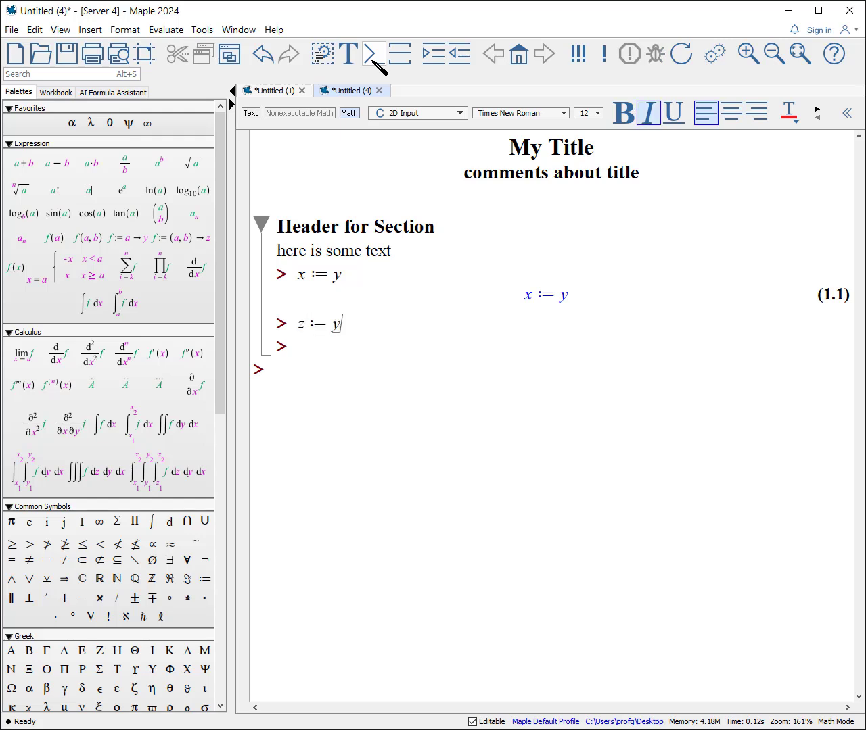
{"action": "type", "text": "^2"}
{"action": "key", "text": "Return"}
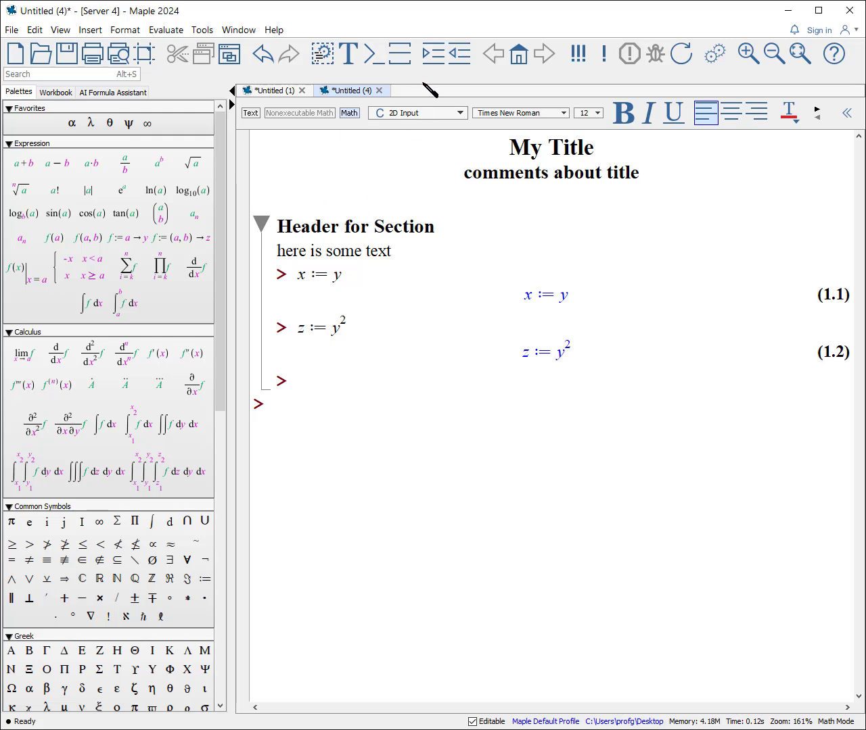
Create a new section headed 'Header for Section 2.' with a blank text line below its prompt.
{"action": "left_click", "coordinate": [362, 61]}
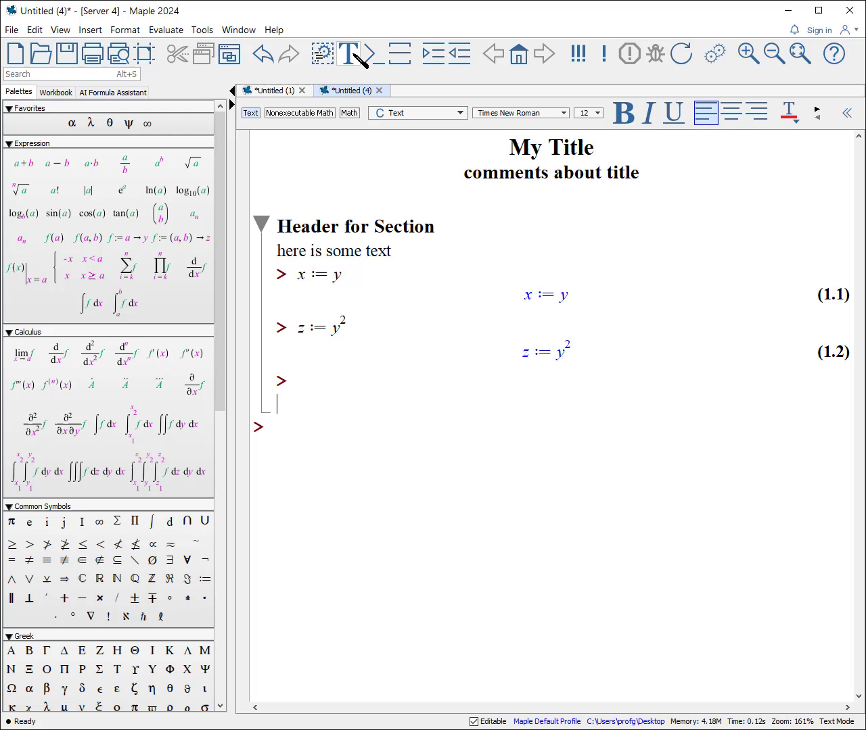
{"action": "left_click", "coordinate": [464, 60]}
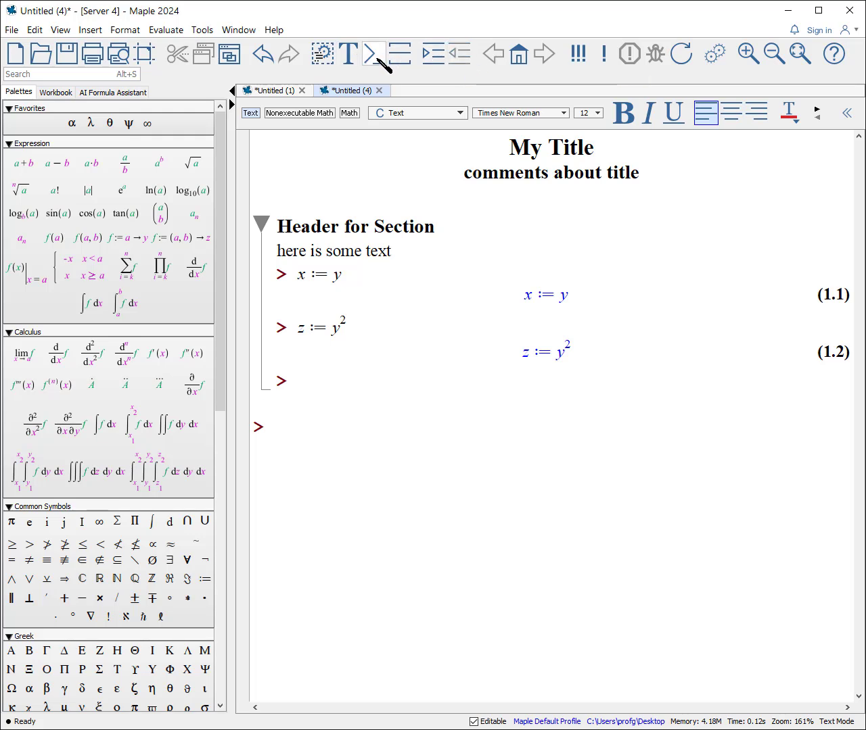
{"action": "left_click", "coordinate": [423, 50]}
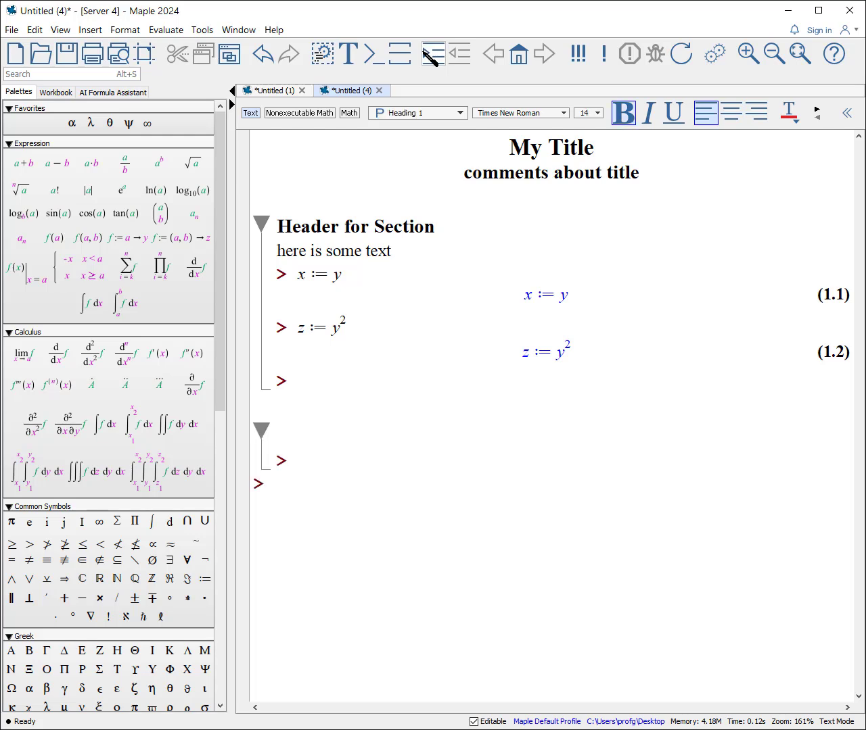
{"action": "type", "text": "Header for Section 2."}
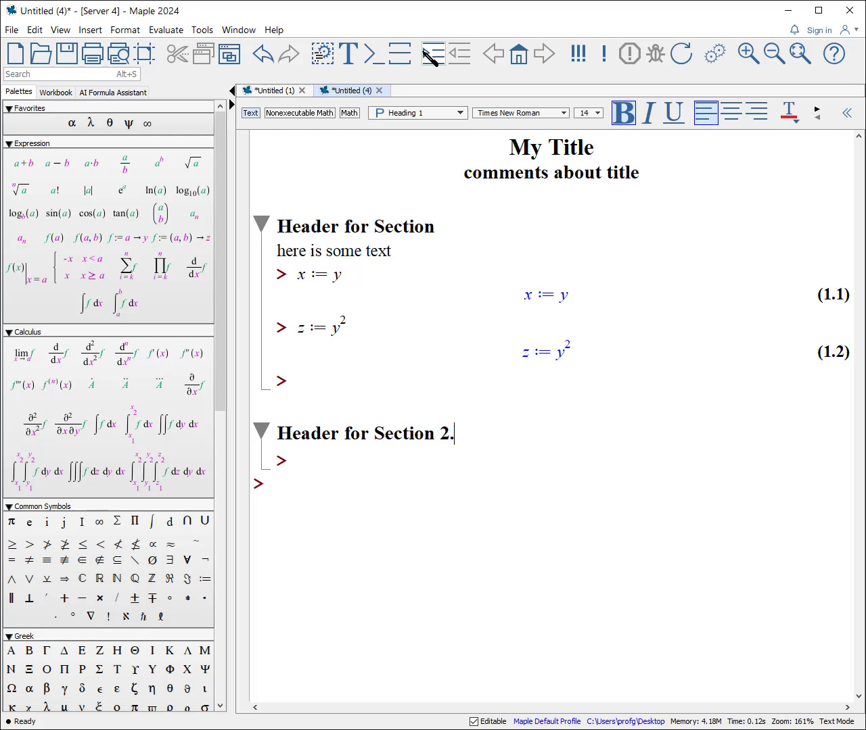
{"action": "key", "text": "Return"}
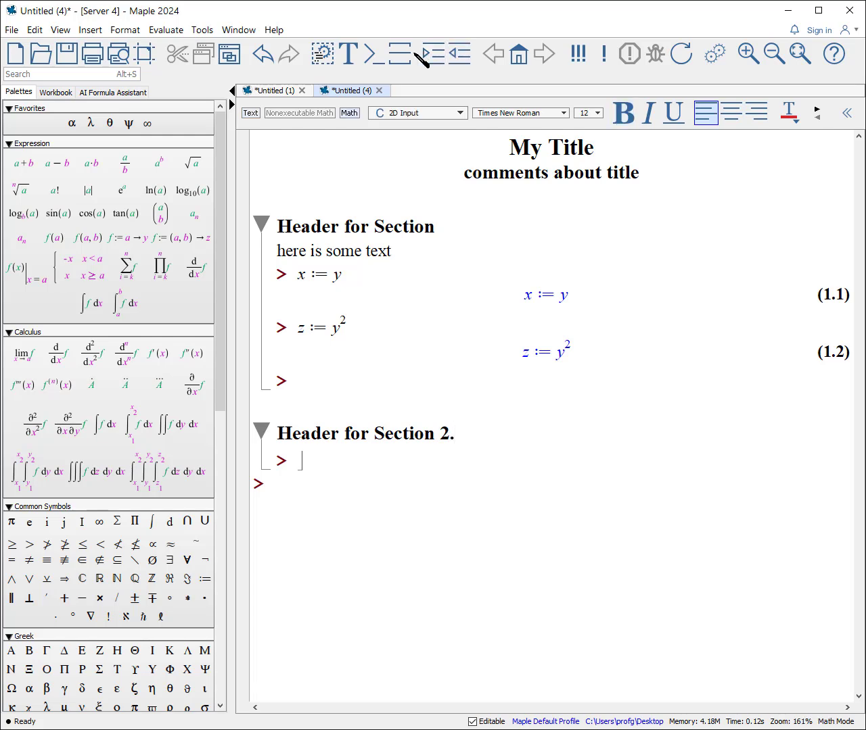
{"action": "left_click", "coordinate": [357, 55]}
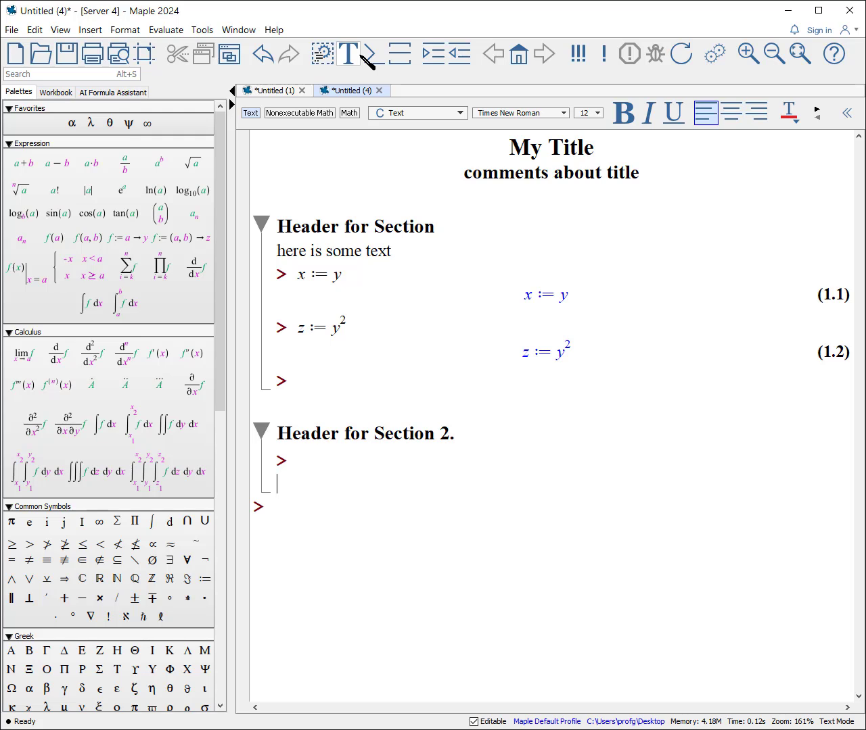
Add a nested subsection titled 'Subsection' and colour the 'Header for Section 2.' heading green.
{"action": "left_click", "coordinate": [433, 55]}
{"action": "type", "text": "S"}
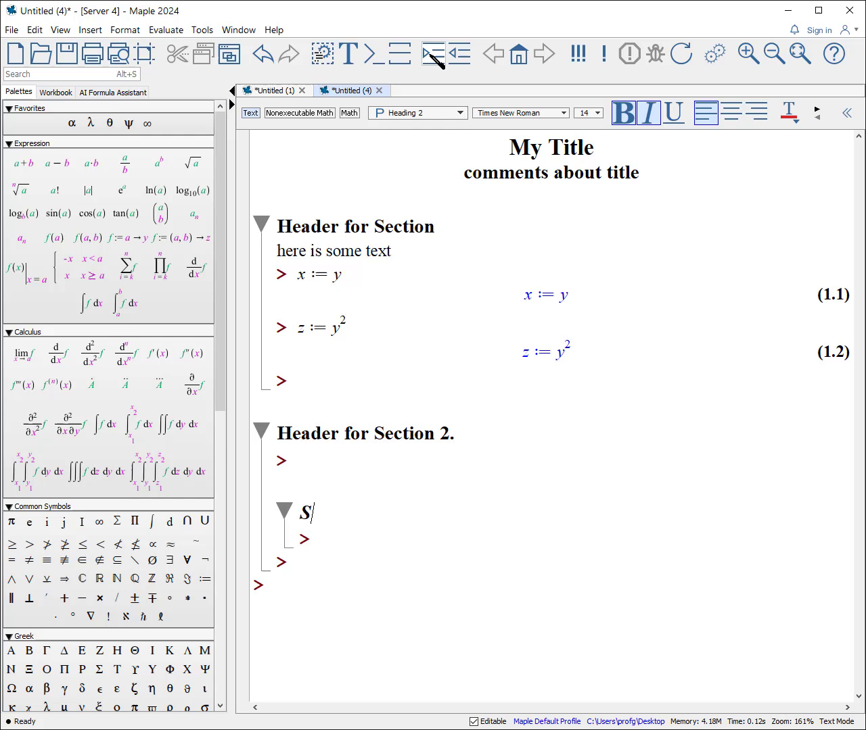
{"action": "type", "text": "ubsection"}
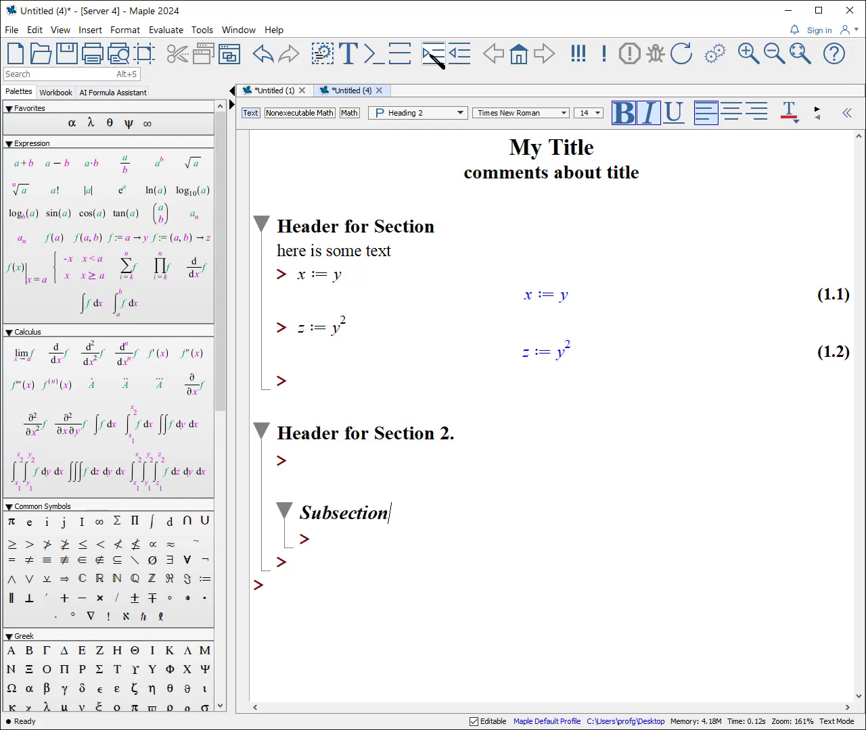
{"action": "left_click", "coordinate": [302, 450]}
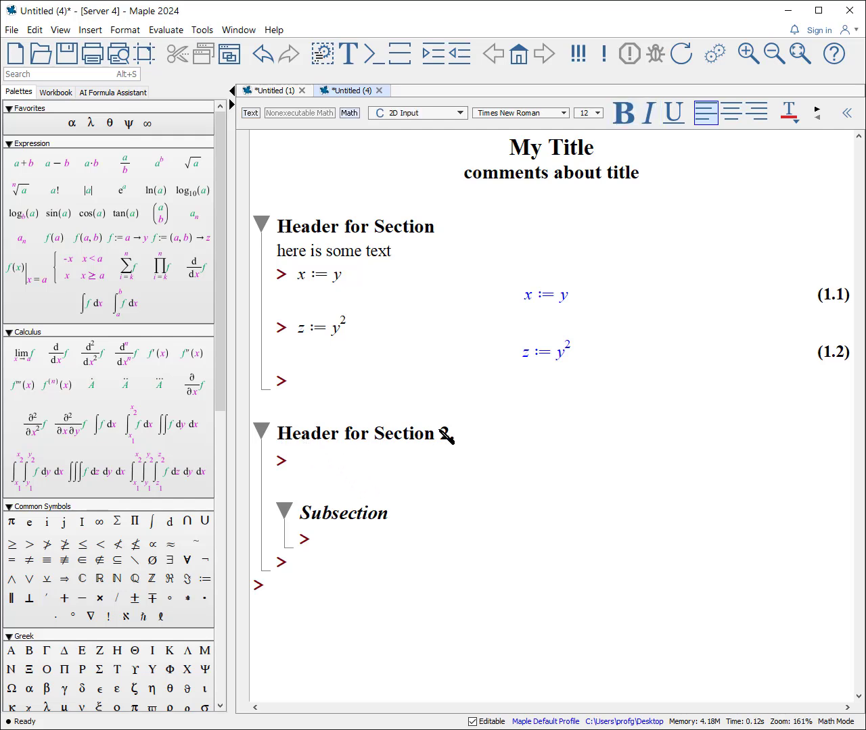
{"action": "left_click_drag", "start_coordinate": [454, 436], "coordinate": [279, 441]}
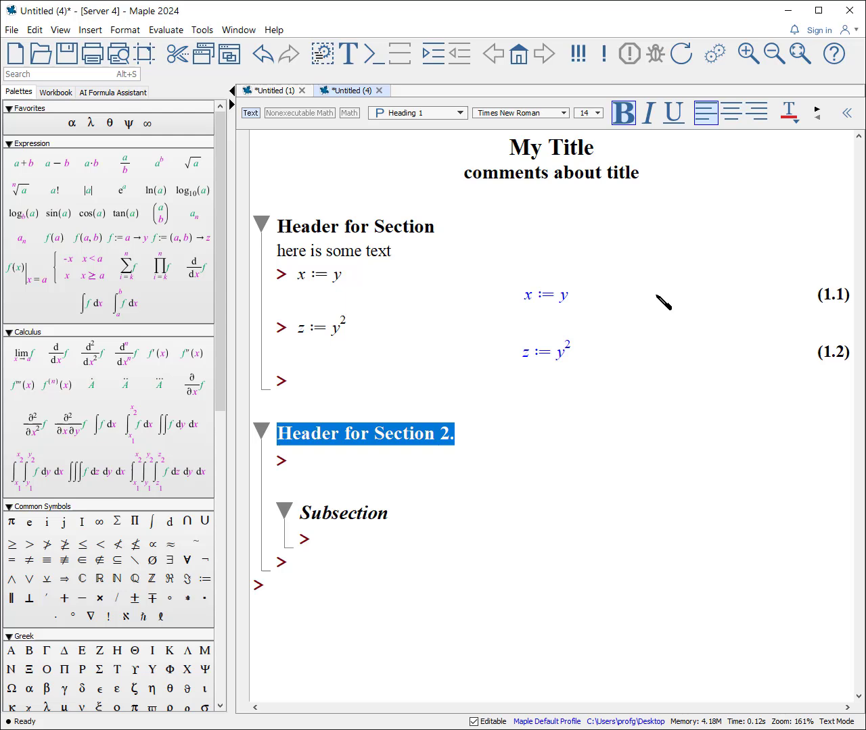
{"action": "left_click", "coordinate": [789, 113]}
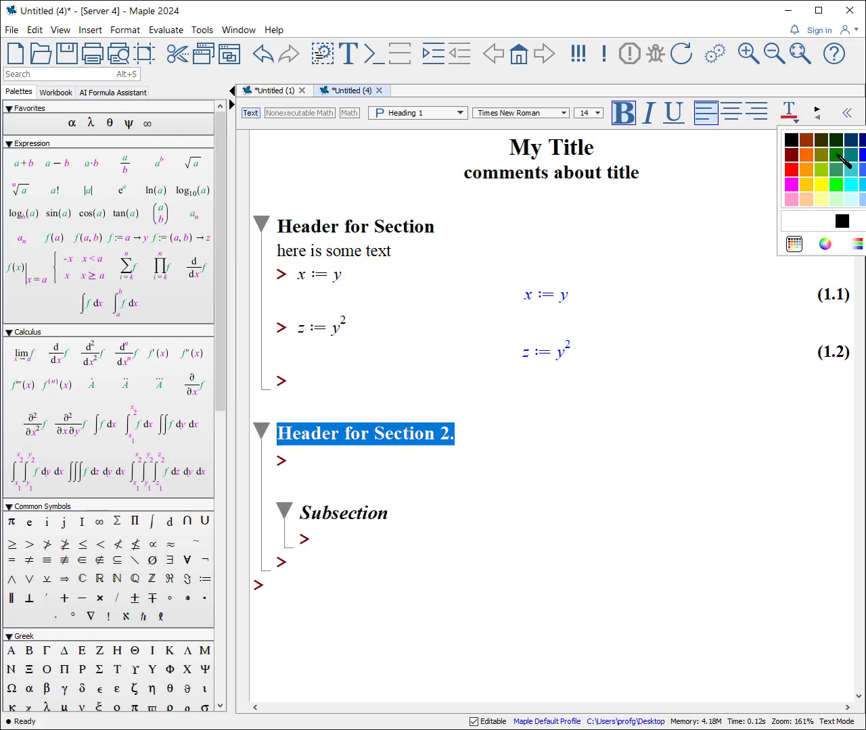
{"action": "left_click", "coordinate": [837, 155]}
{"action": "left_click", "coordinate": [518, 437]}
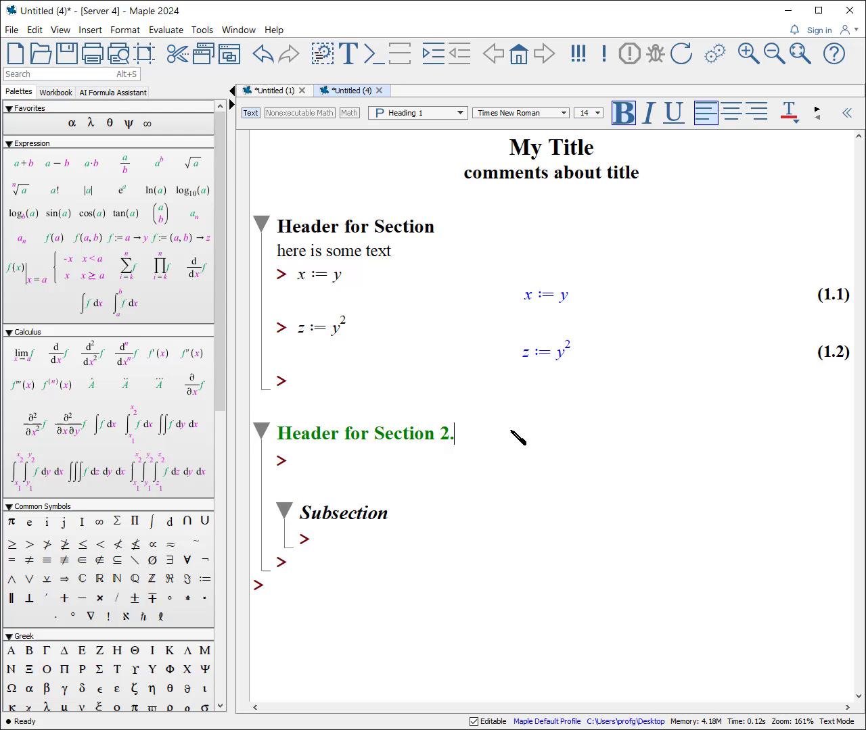
Enter and execute plot(x^2, x = 0..1) in the Subsection's empty prompt.
{"action": "left_click", "coordinate": [467, 536]}
{"action": "type", "text": "po"}
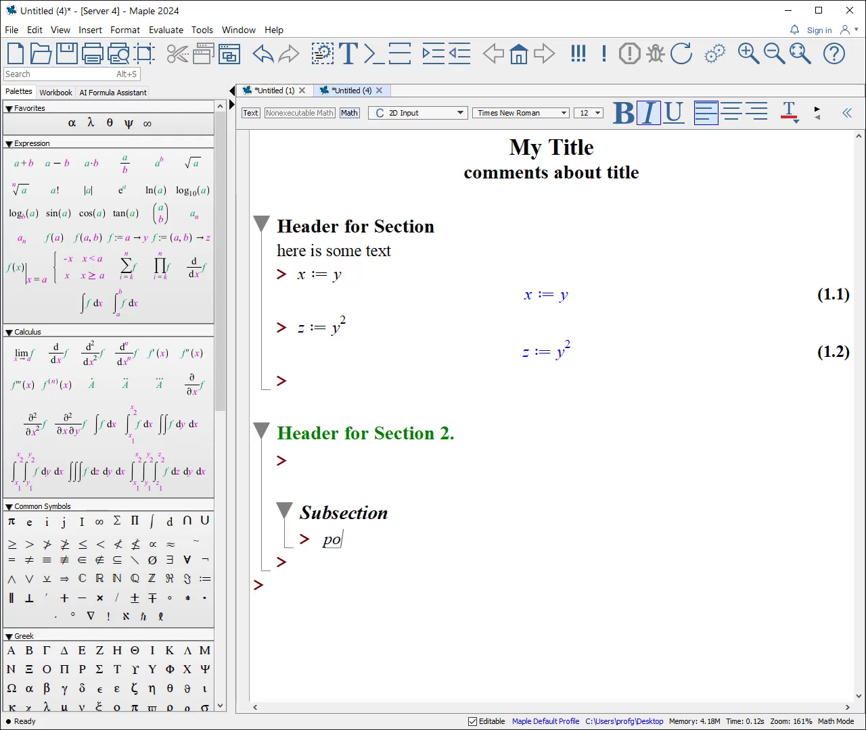
{"action": "key", "text": "BackSpace"}
{"action": "type", "text": "lot(x^2"}
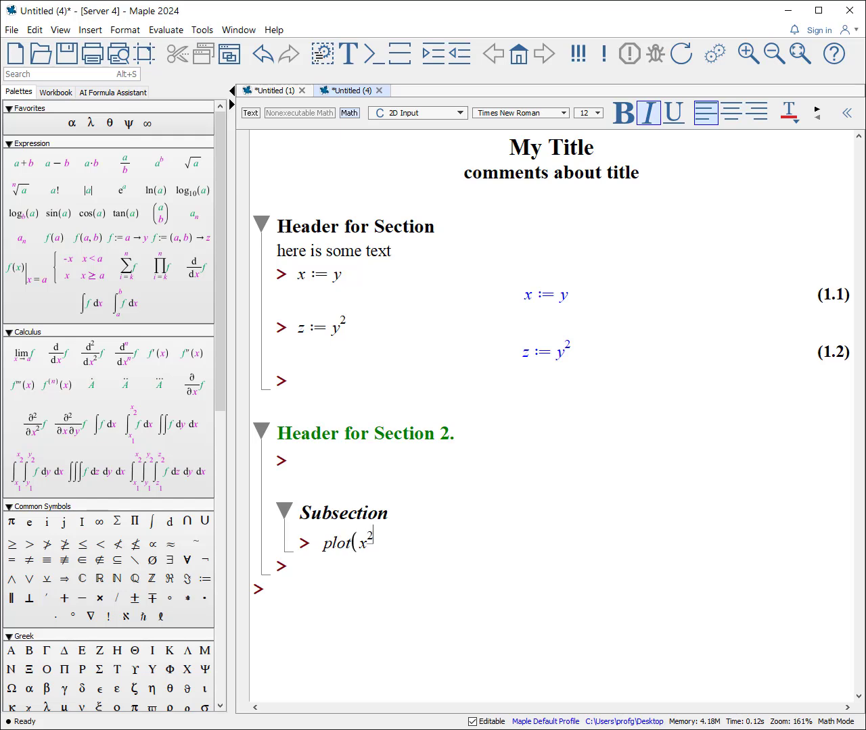
{"action": "key", "text": "Right"}
{"action": "type", "text": ", x = 0 ..1)"}
{"action": "key", "text": "Return"}
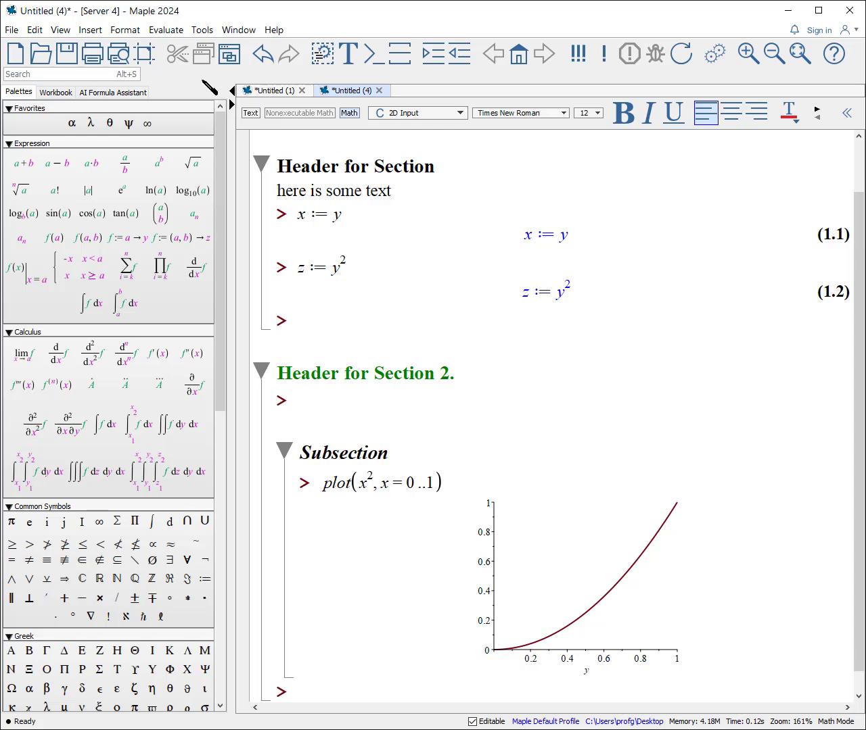
Export the style set from Manage Style Sets, choose Desktop, then cancel the save.
{"action": "left_click", "coordinate": [125, 30]}
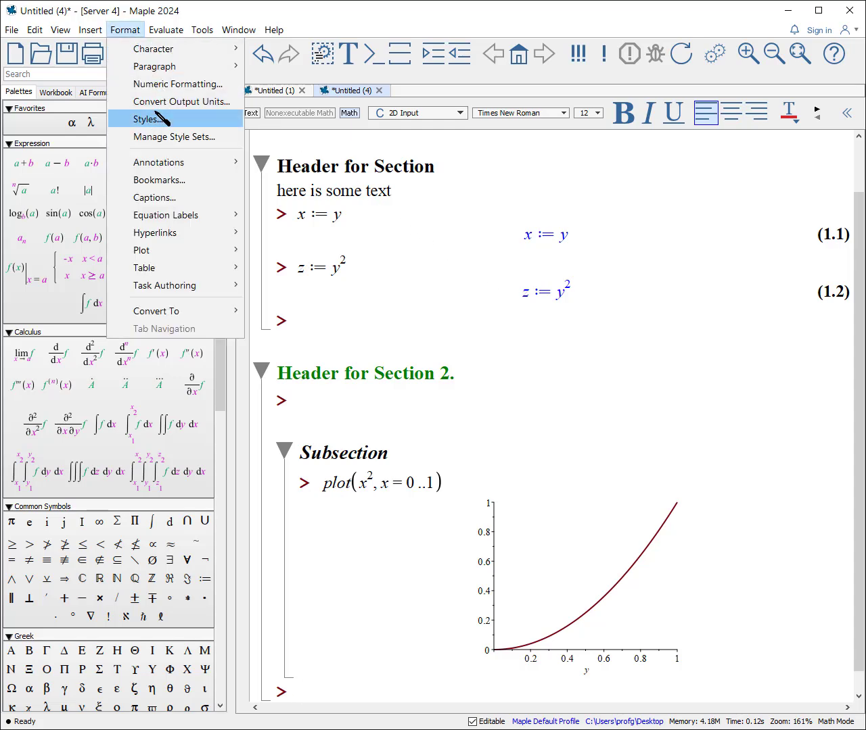
{"action": "left_click", "coordinate": [158, 136]}
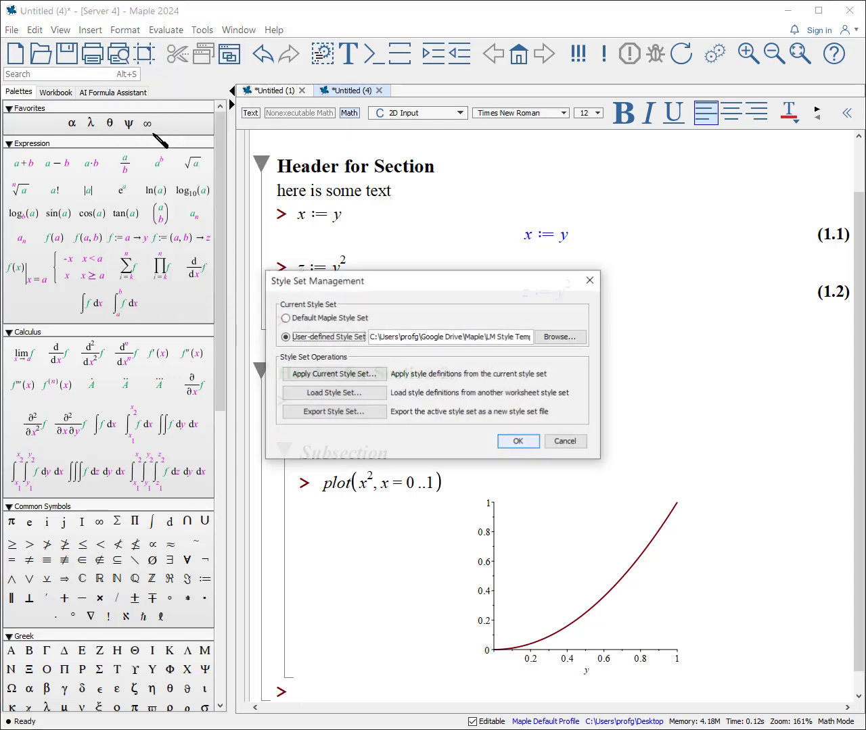
{"action": "left_click", "coordinate": [362, 411]}
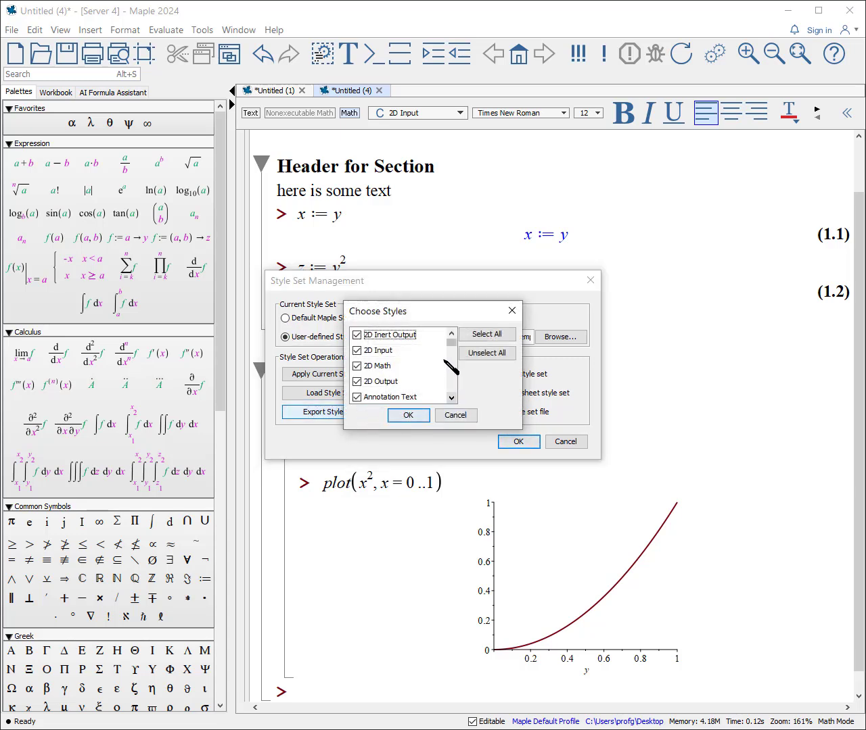
{"action": "left_click_drag", "start_coordinate": [451, 342], "coordinate": [451, 404]}
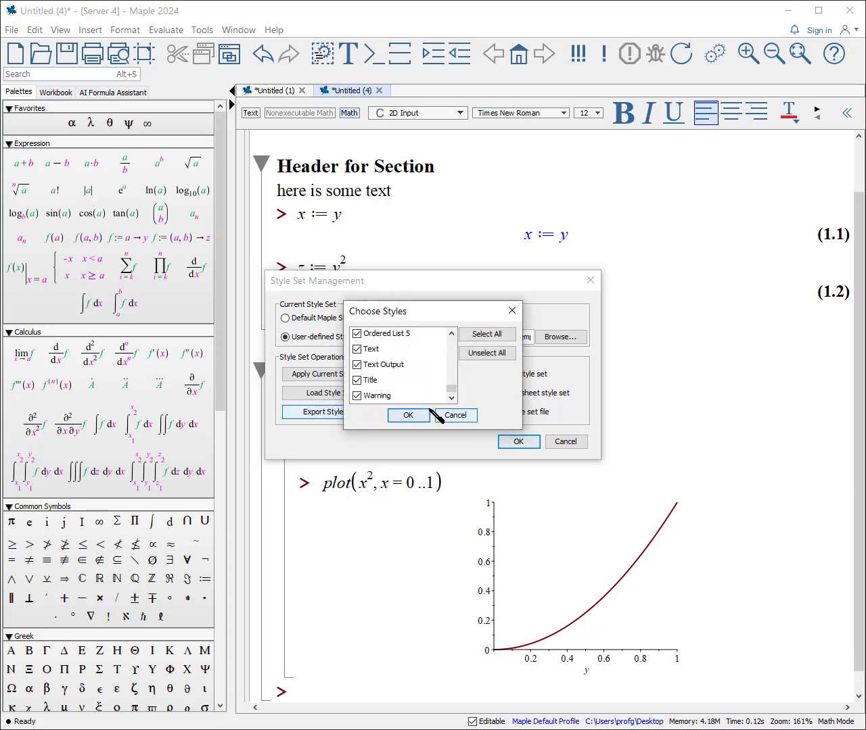
{"action": "left_click", "coordinate": [408, 415]}
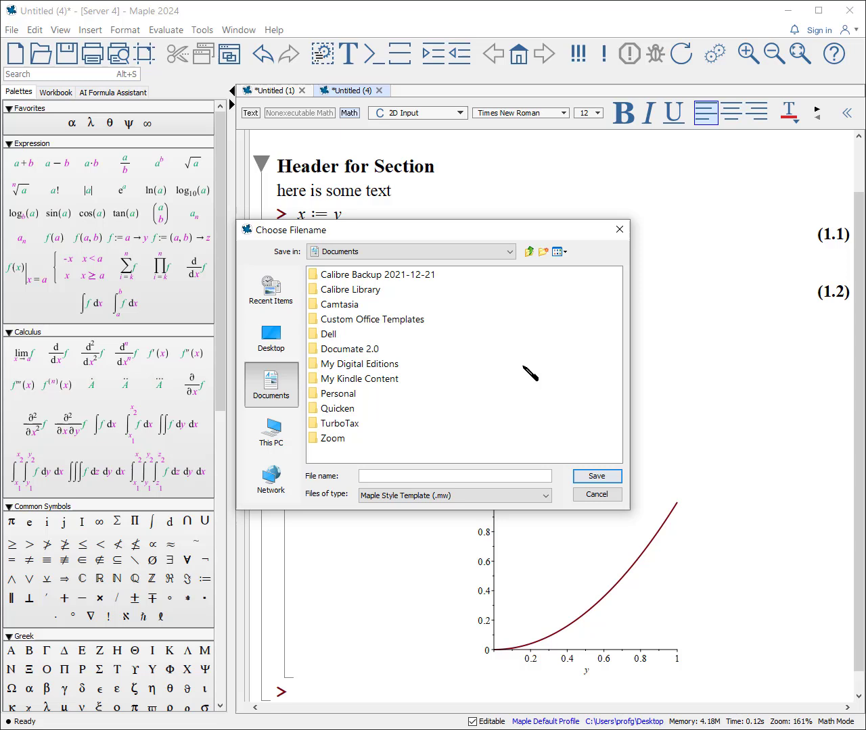
{"action": "left_click", "coordinate": [279, 350]}
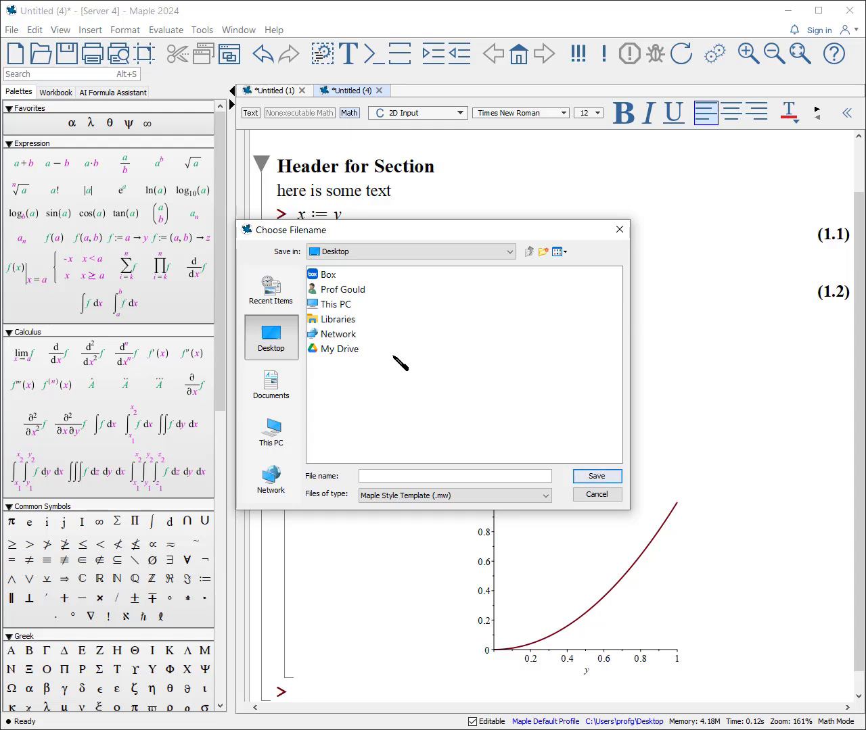
{"action": "key", "text": "Escape"}
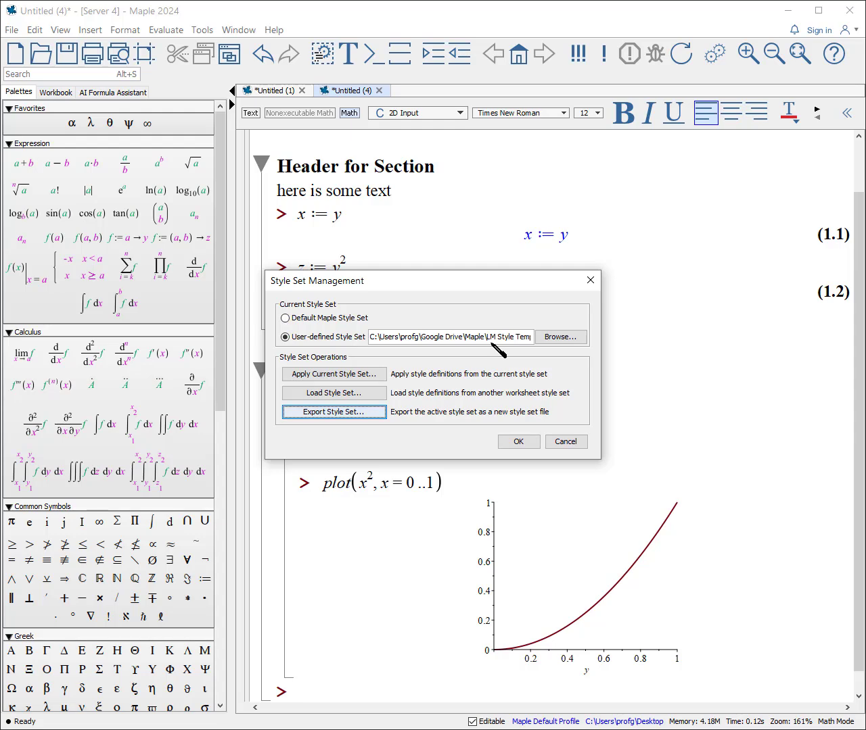
Cancel picking a style set file from the Desktop and close the style set dialogs.
{"action": "left_click", "coordinate": [558, 336]}
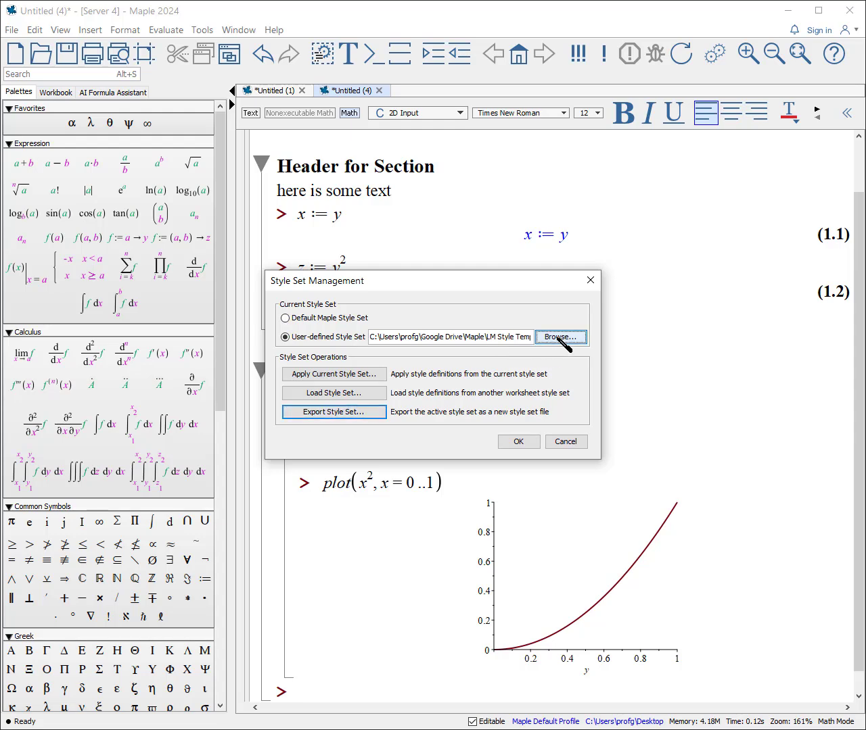
{"action": "left_click", "coordinate": [291, 342]}
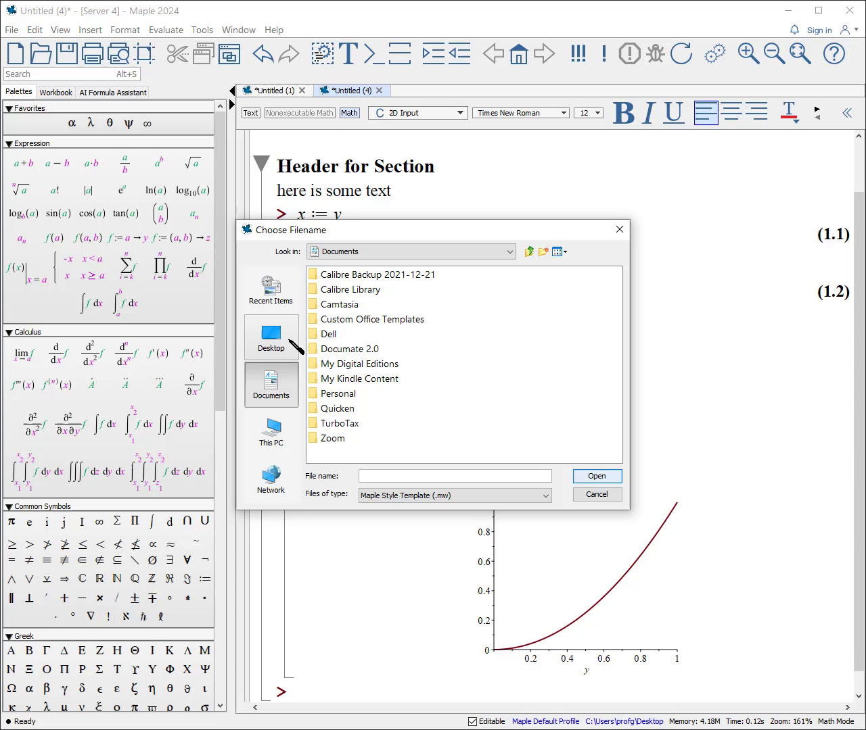
{"action": "key", "text": "Escape"}
Add a line 'text' below the opening paragraph and 'tgext' under Section 2's prompt.
{"action": "left_click", "coordinate": [518, 194]}
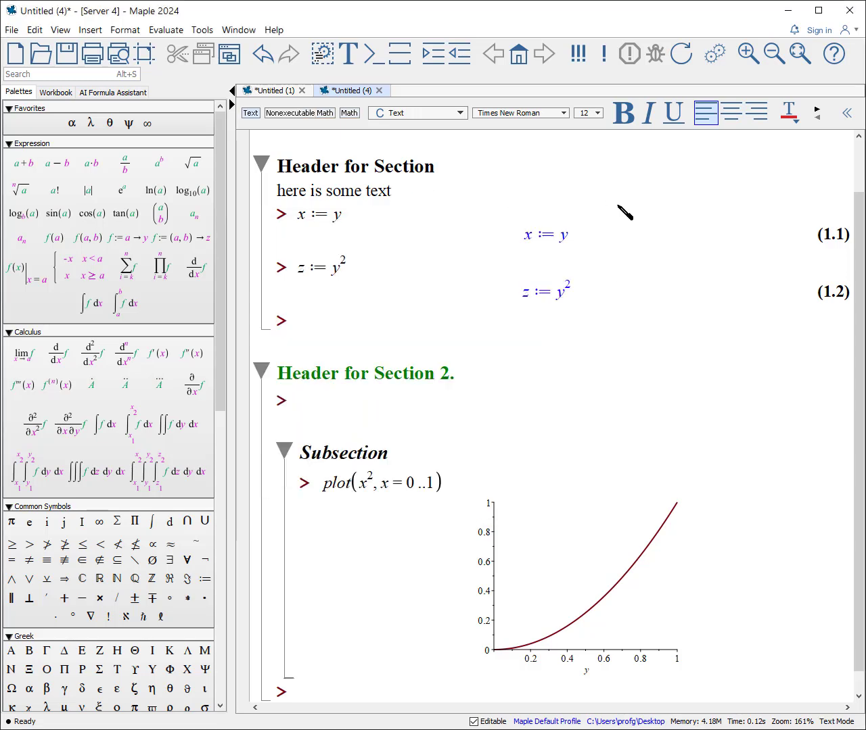
{"action": "key", "text": "Return"}
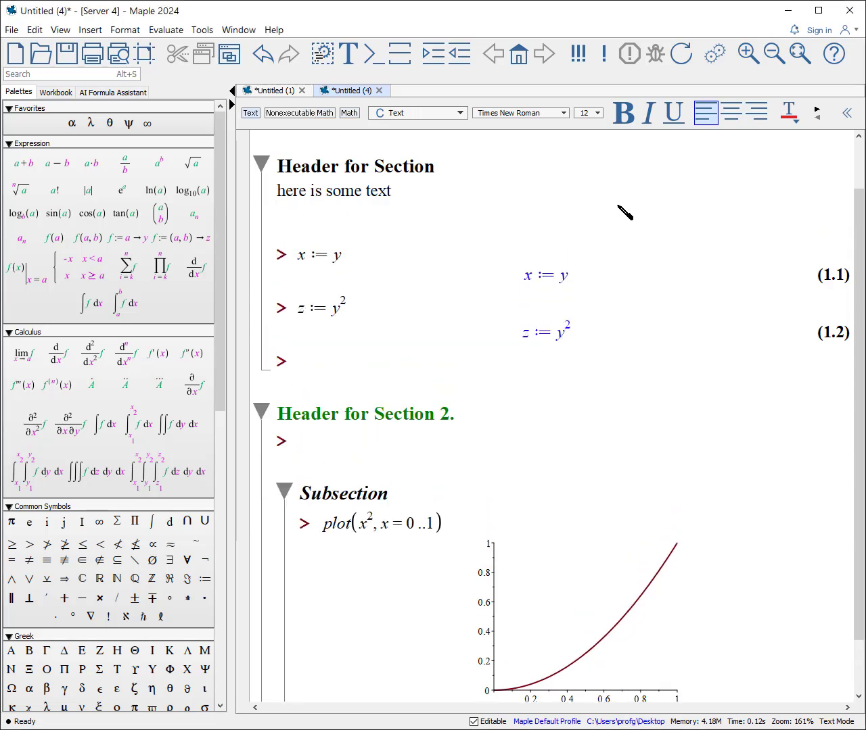
{"action": "type", "text": "text"}
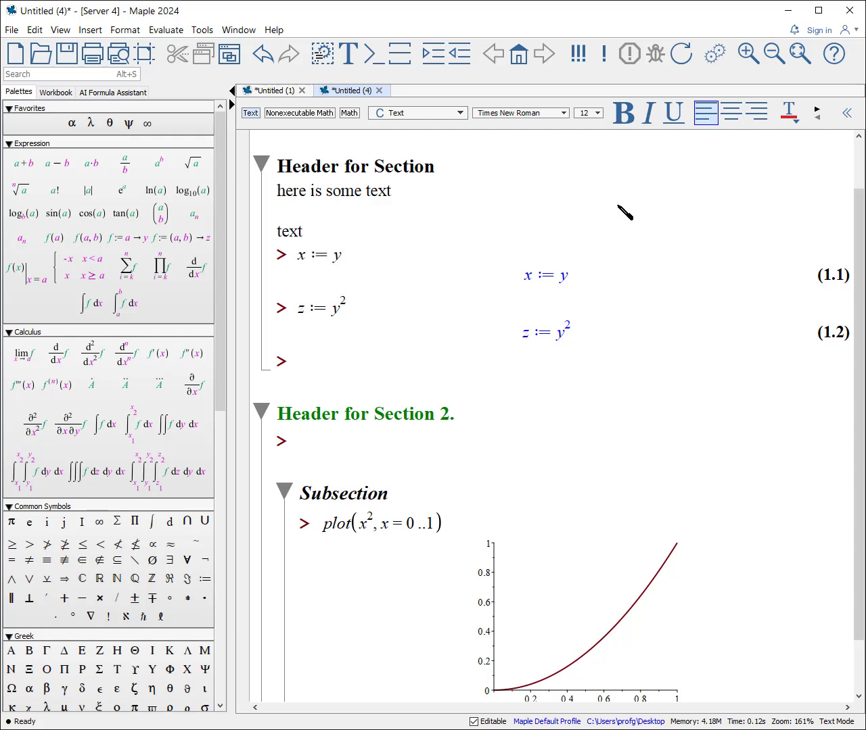
{"action": "left_click", "coordinate": [399, 465]}
{"action": "type", "text": "tgext here"}
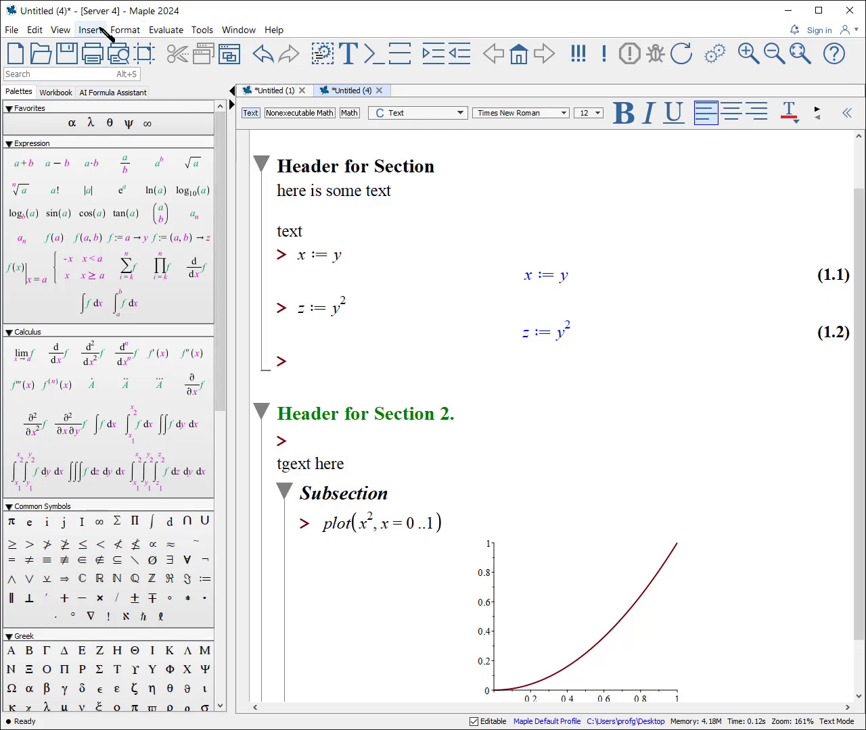
Modify the Text style to use Garamond at size 12 and apply it to the worksheet.
{"action": "left_click", "coordinate": [131, 30]}
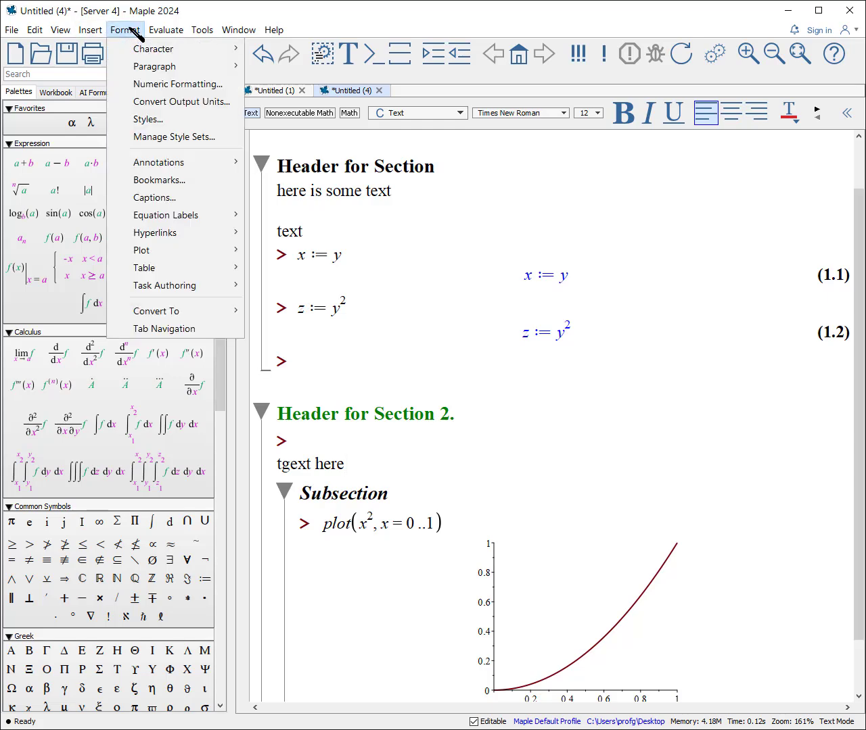
{"action": "left_click", "coordinate": [146, 119]}
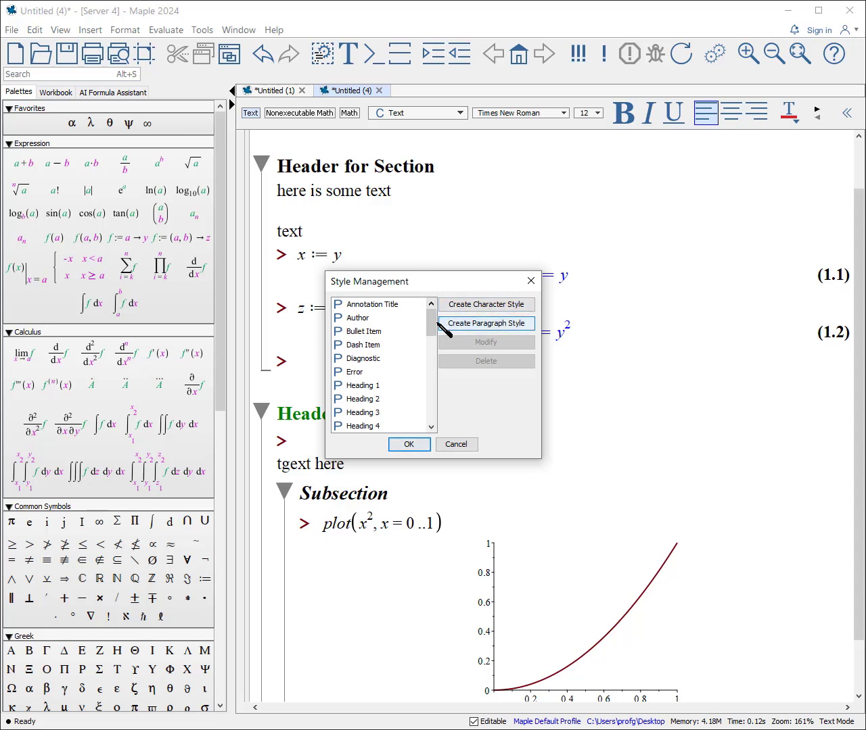
{"action": "mouse_move", "coordinate": [434, 325]}
{"action": "left_mouse_down"}
{"action": "mouse_move", "coordinate": [421, 386]}
{"action": "mouse_move", "coordinate": [426, 426]}
{"action": "mouse_move", "coordinate": [438, 315]}
{"action": "left_mouse_up"}
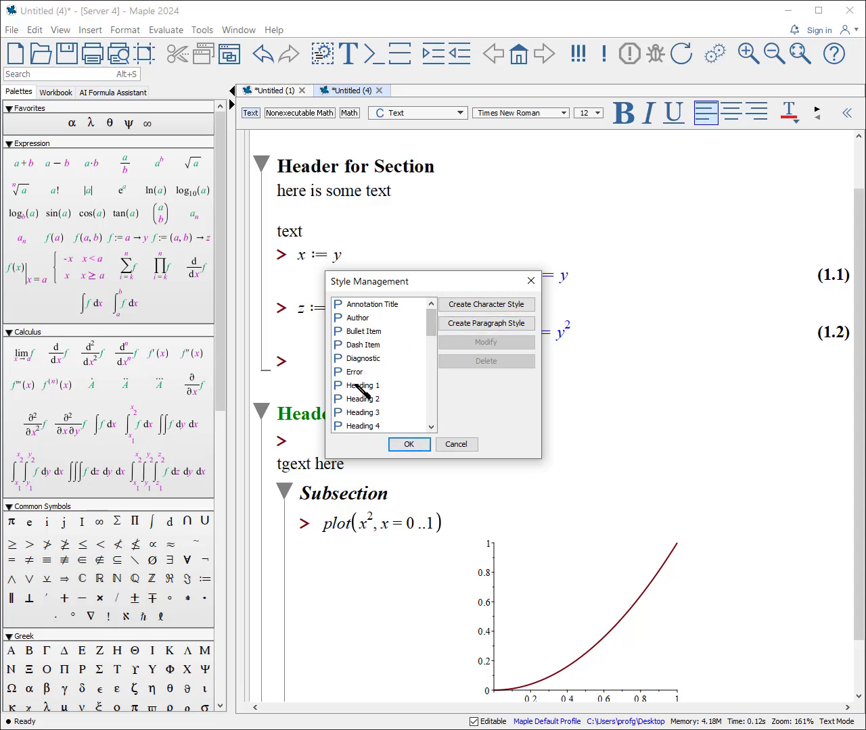
{"action": "left_click_drag", "start_coordinate": [433, 320], "coordinate": [421, 420]}
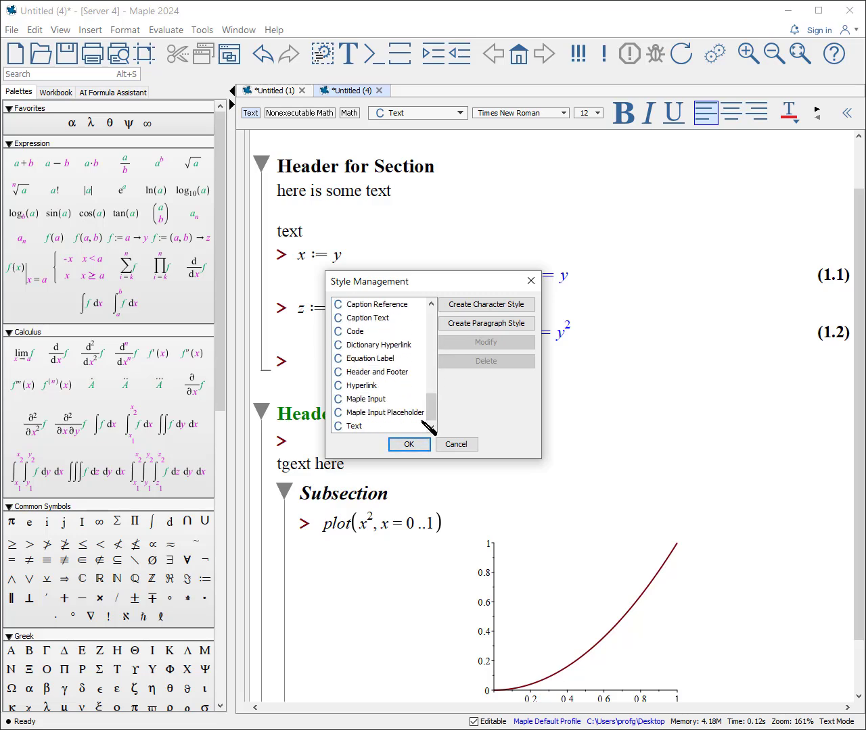
{"action": "left_click", "coordinate": [353, 427]}
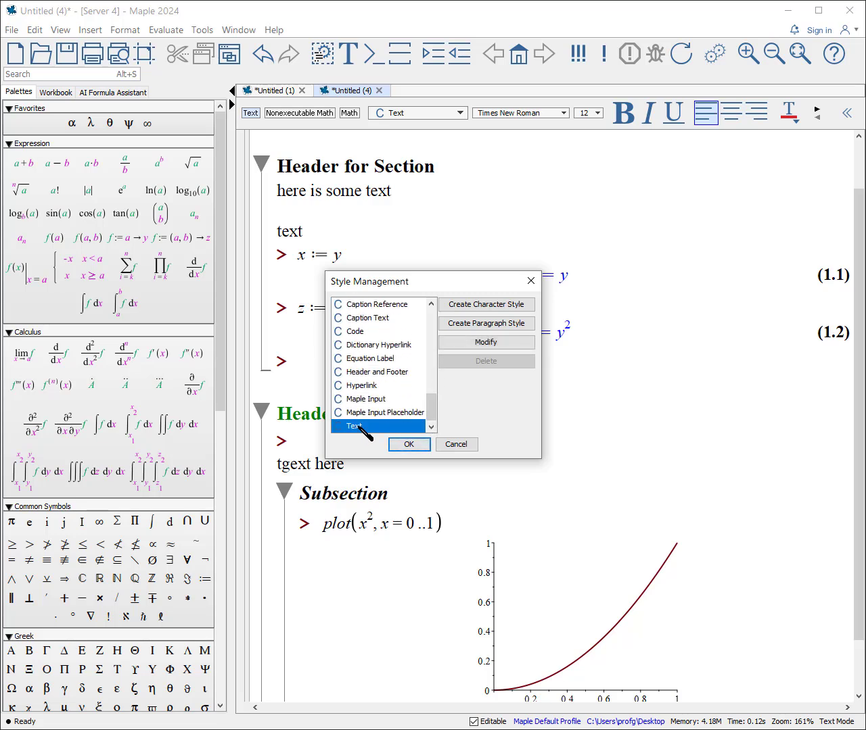
{"action": "left_click", "coordinate": [509, 345]}
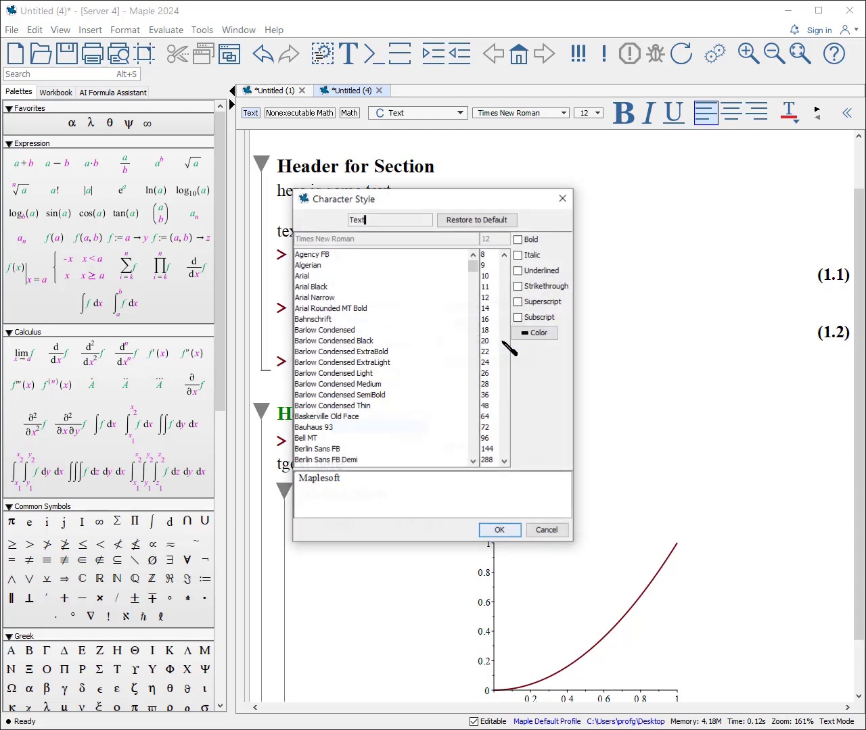
{"action": "left_click", "coordinate": [486, 298]}
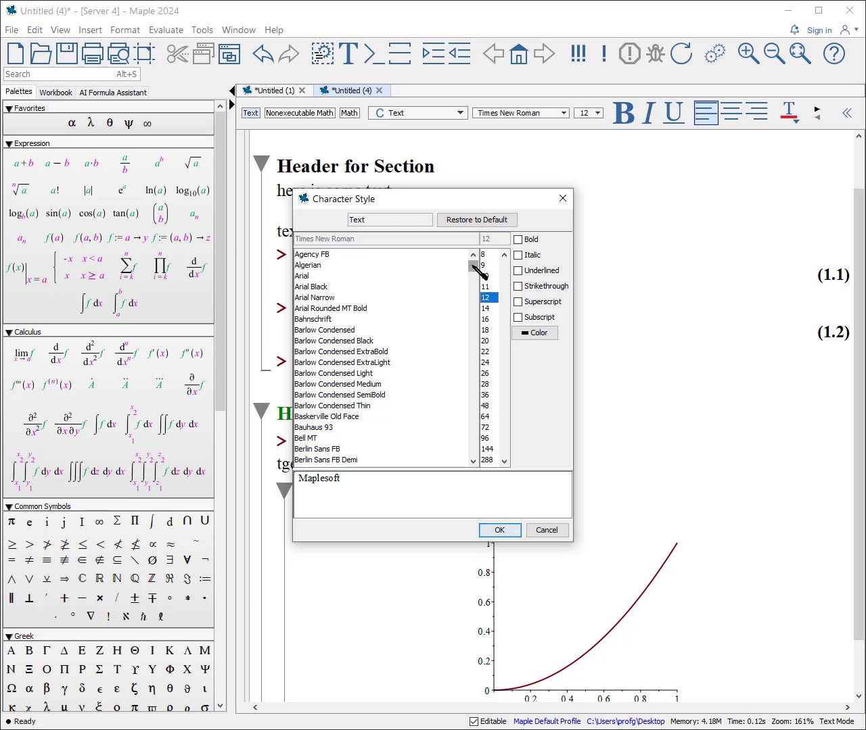
{"action": "left_click_drag", "start_coordinate": [474, 266], "coordinate": [464, 327]}
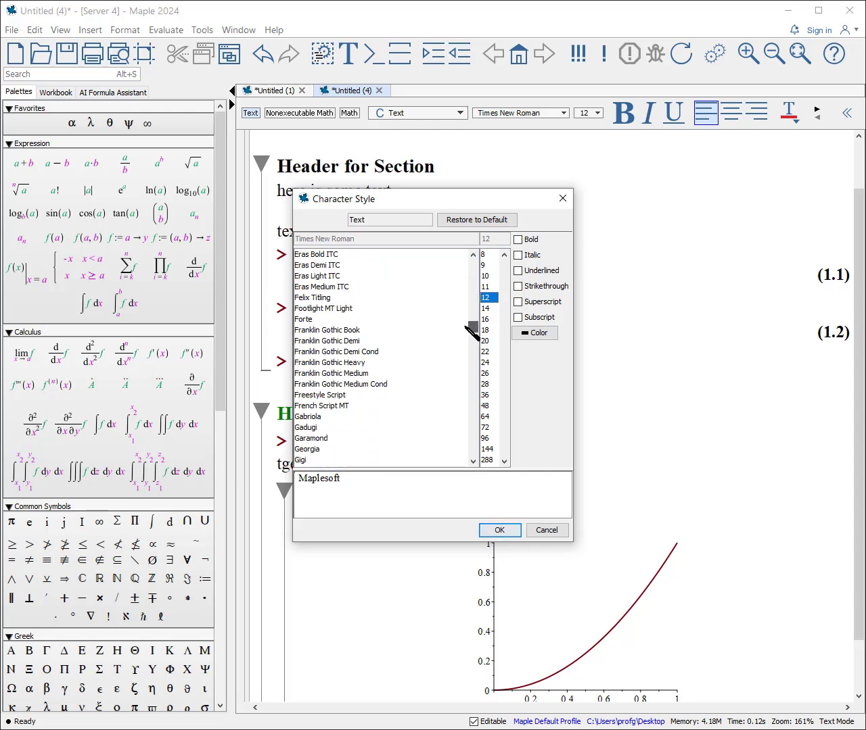
{"action": "left_click", "coordinate": [319, 439]}
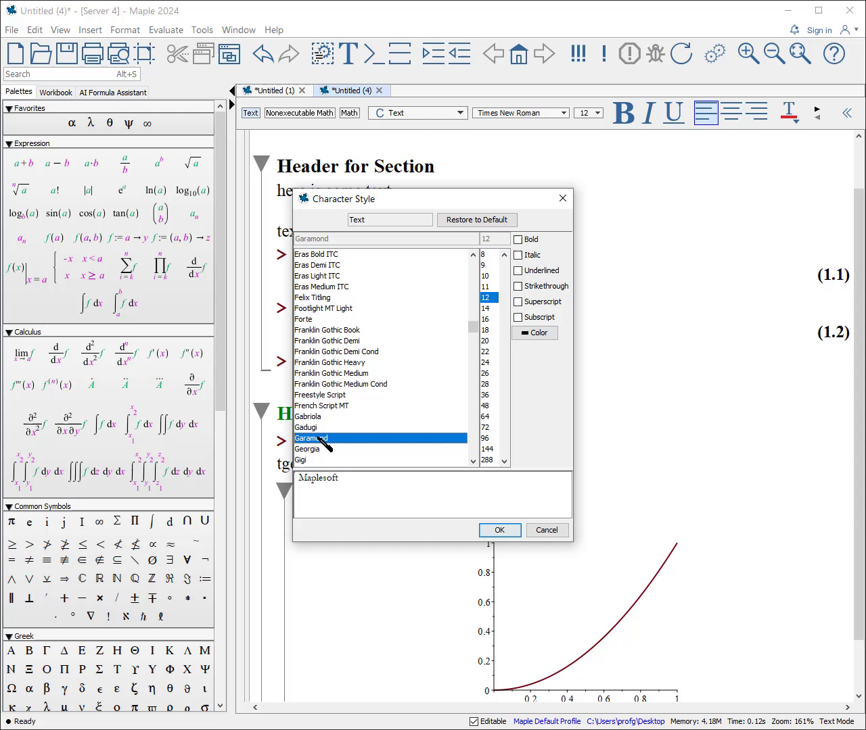
{"action": "left_click", "coordinate": [498, 530]}
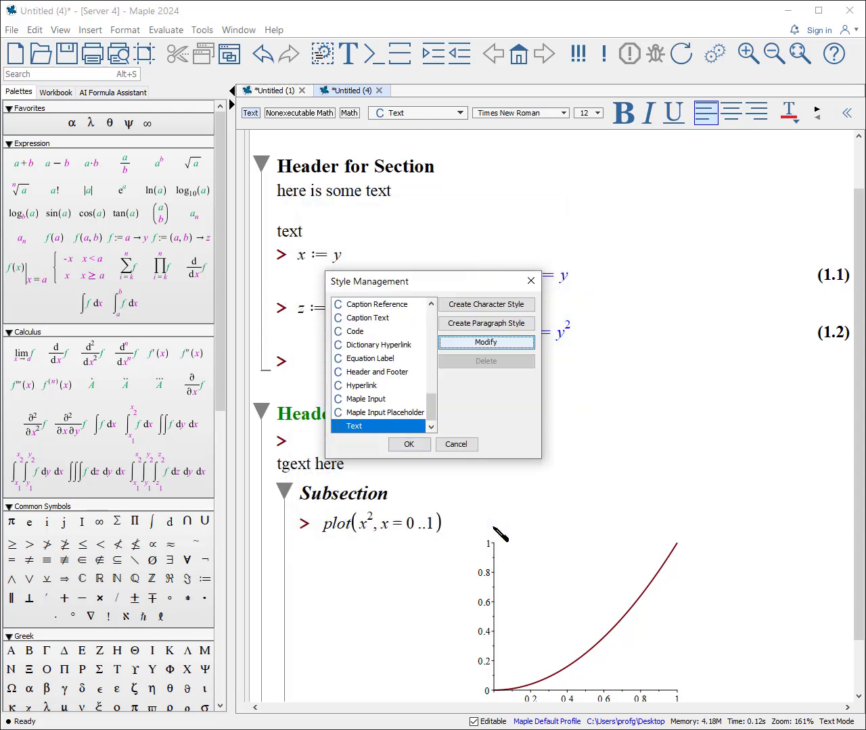
{"action": "left_click", "coordinate": [409, 445]}
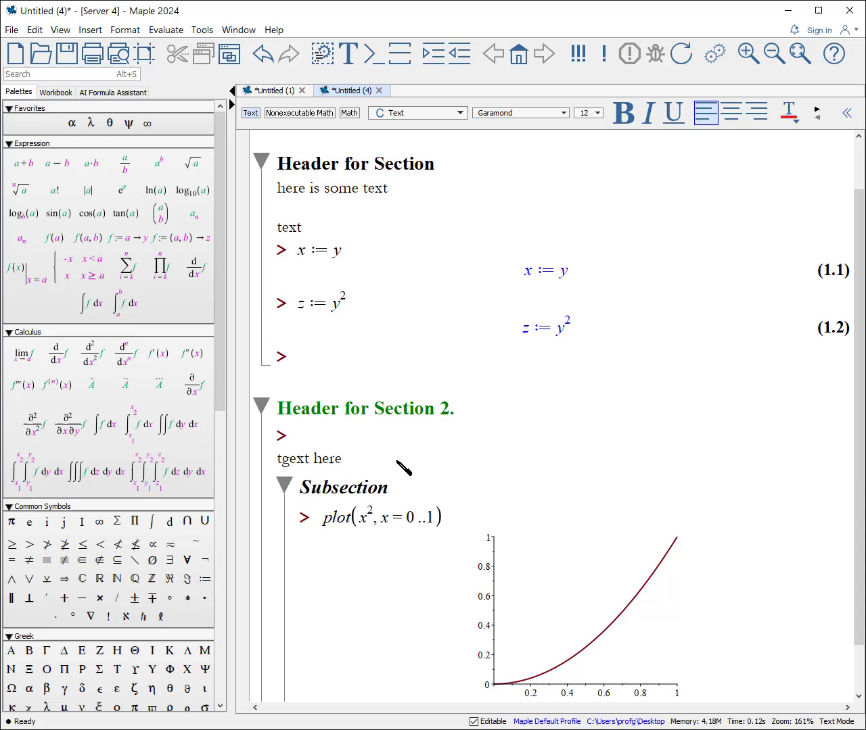
{"action": "left_click", "coordinate": [202, 29]}
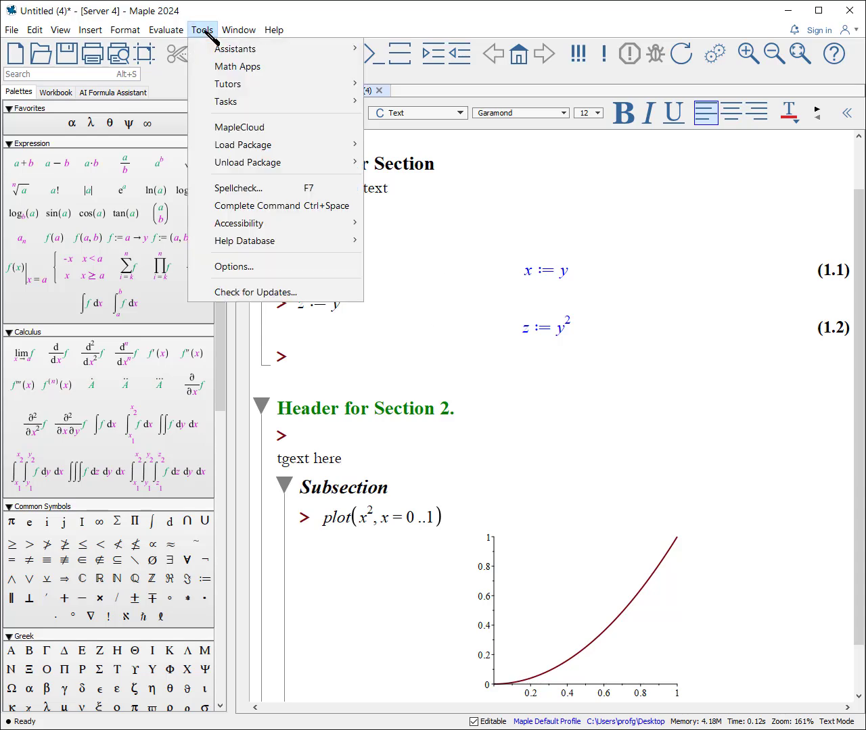
{"action": "left_click", "coordinate": [252, 193]}
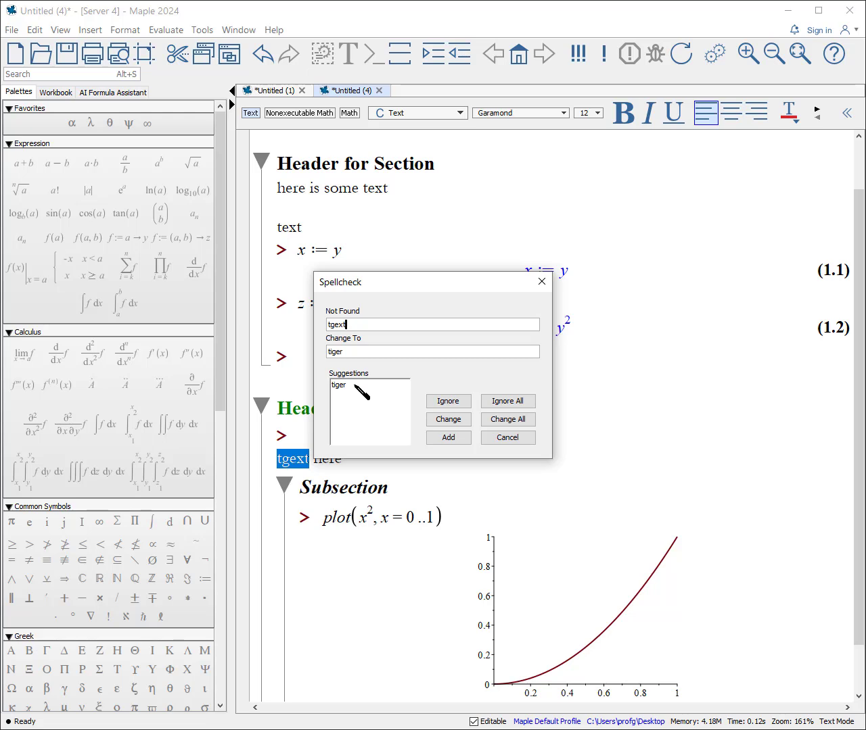
{"action": "left_click", "coordinate": [500, 439]}
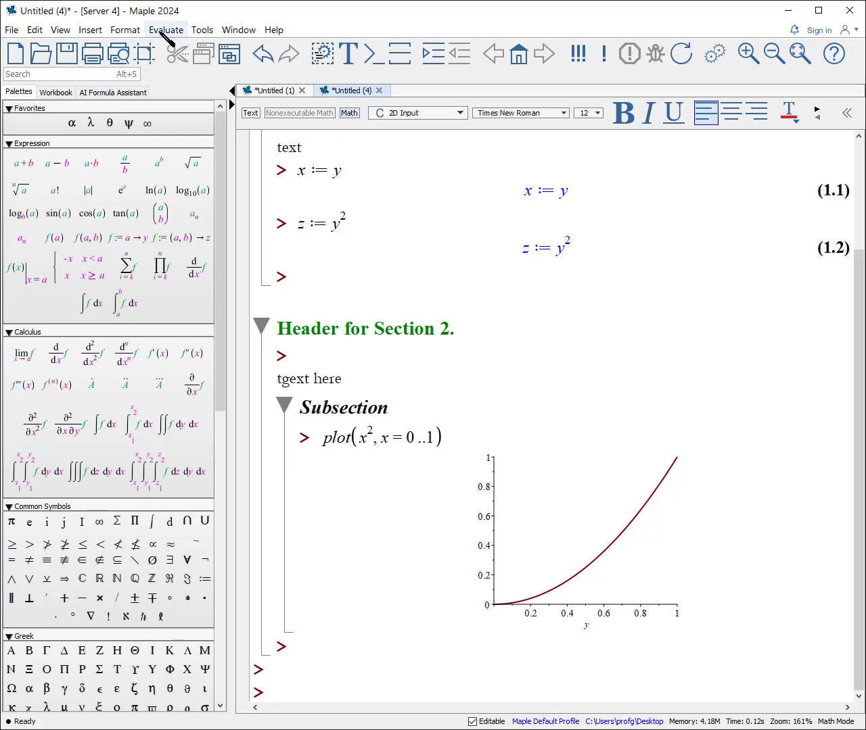
Insert a table with 1 row and 2 columns at the end of the worksheet.
{"action": "left_click", "coordinate": [91, 30]}
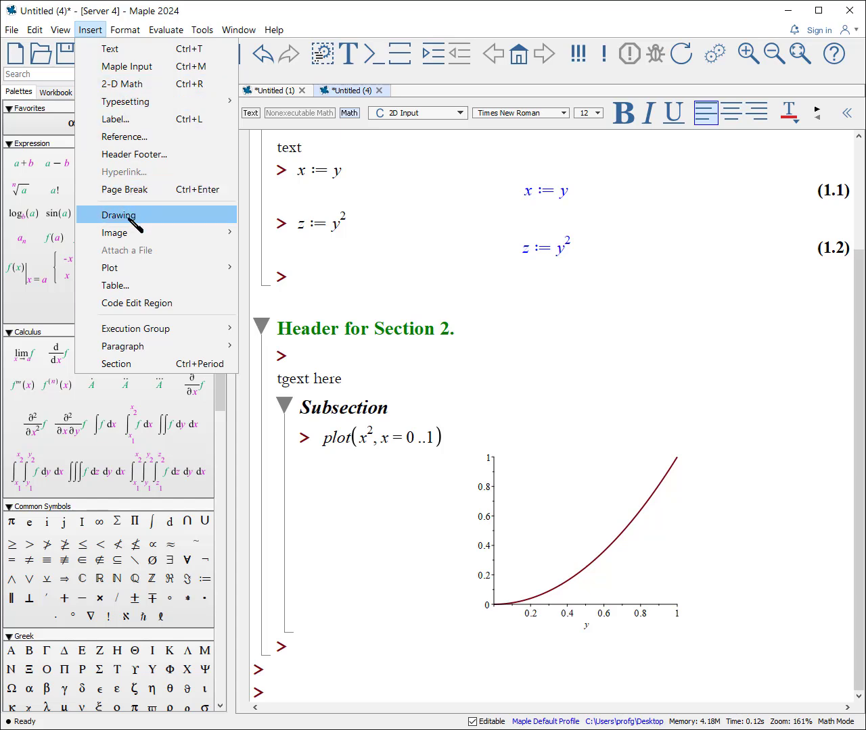
{"action": "left_click", "coordinate": [126, 287]}
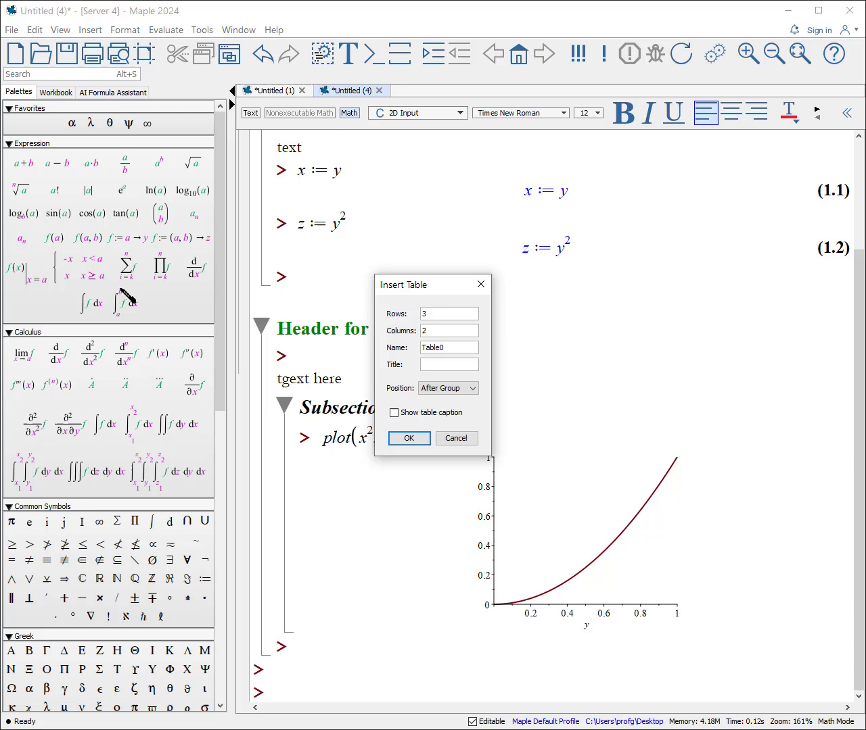
{"action": "key", "text": "BackSpace"}
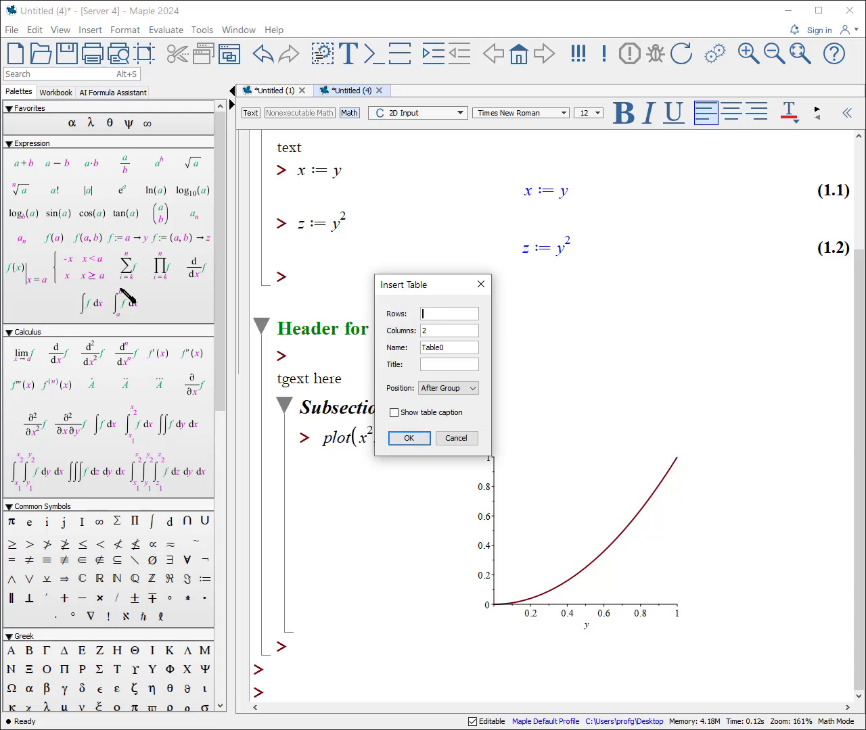
{"action": "left_click", "coordinate": [404, 439]}
Fill the left cell with 'here stuff here' and an evaluated x^2 math input.
{"action": "left_click", "coordinate": [388, 668]}
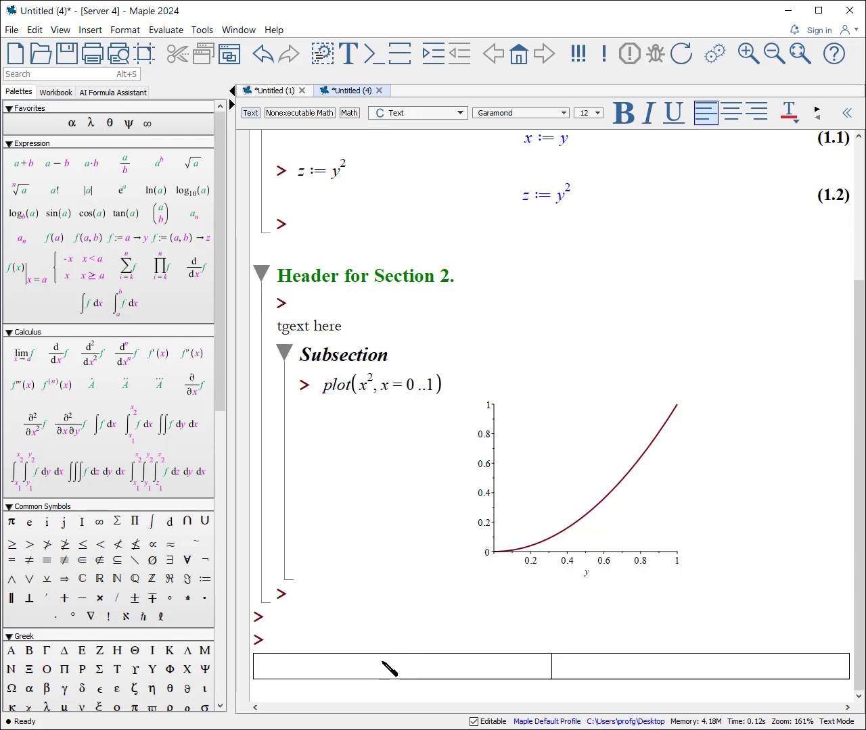
{"action": "type", "text": "here stuff here"}
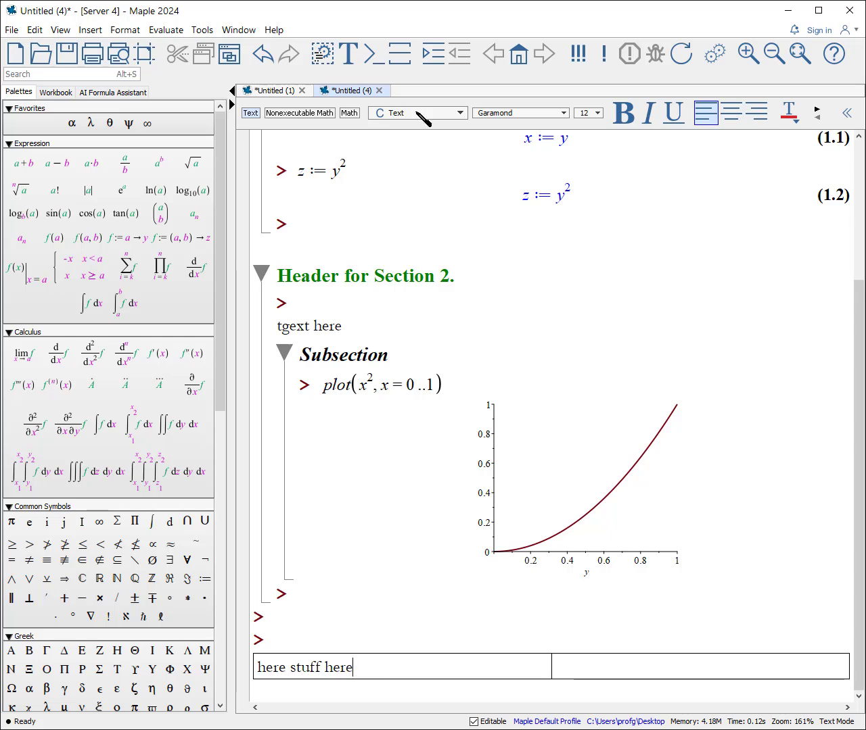
{"action": "left_click", "coordinate": [373, 66]}
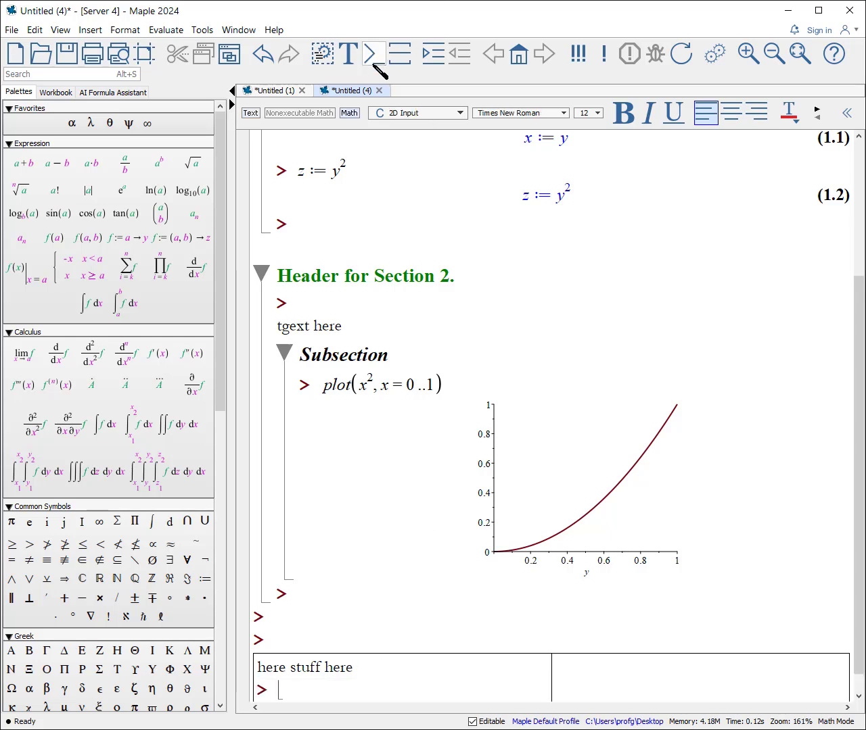
{"action": "scroll", "coordinate": [501, 304], "scroll_direction": "down", "scroll_amount": 1}
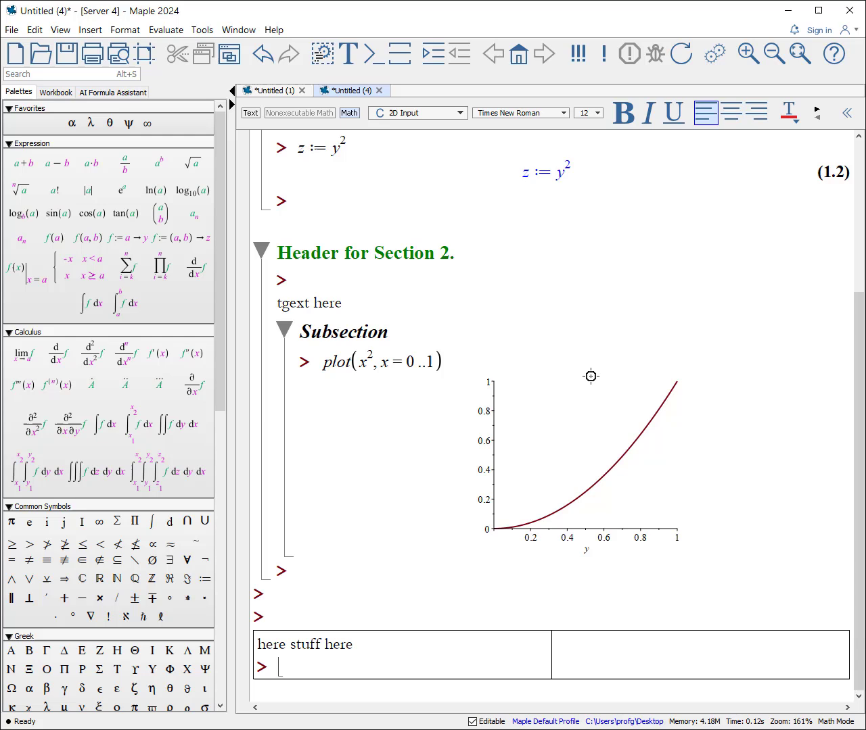
{"action": "type", "text": "x"}
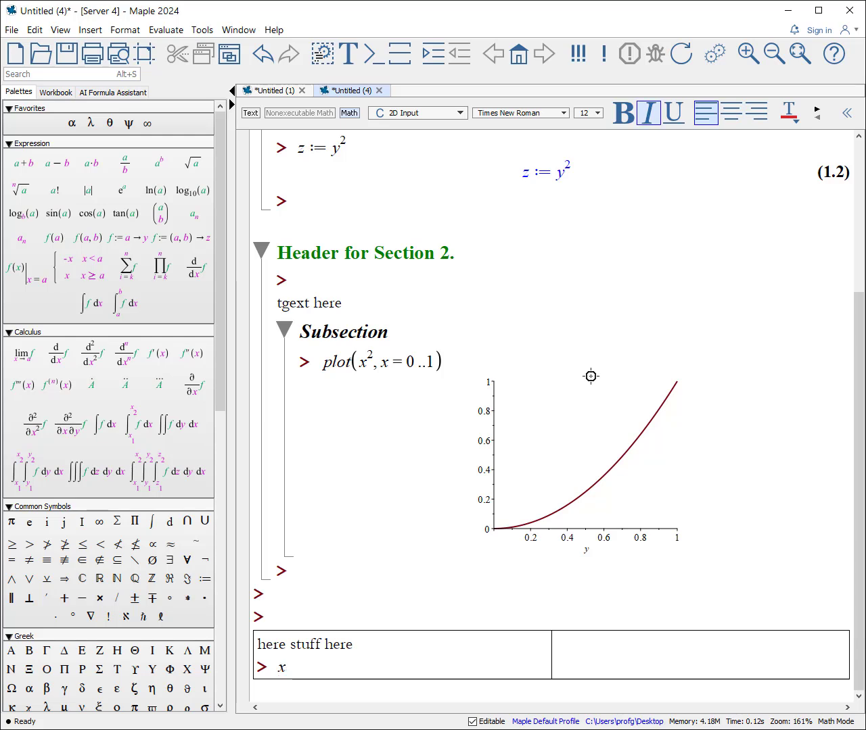
{"action": "type", "text": "^2"}
{"action": "key", "text": "Return"}
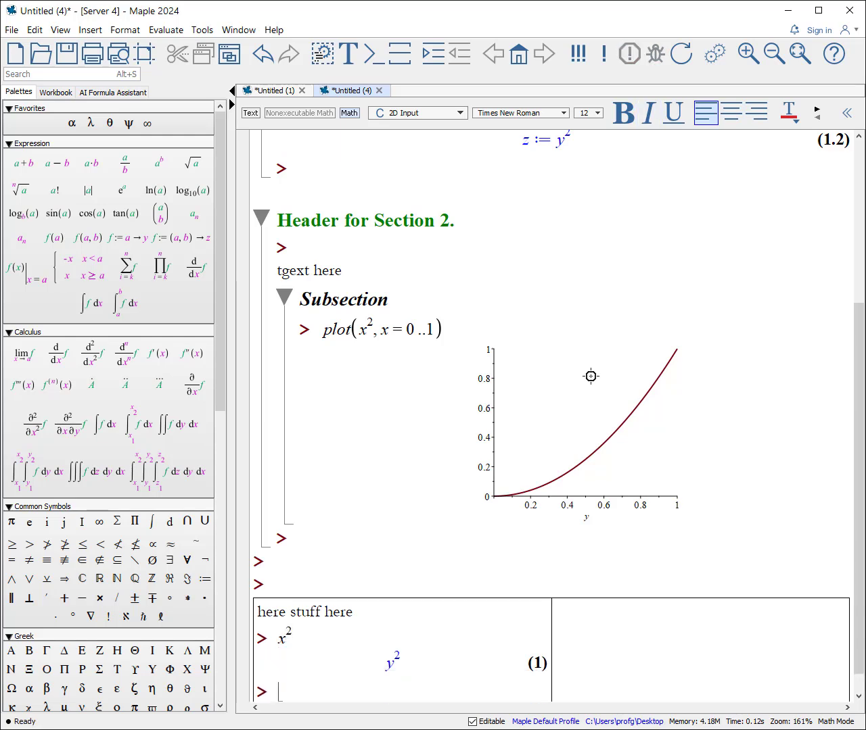
Paste a copy of the Subsection plot into the table's right cell.
{"action": "left_click", "coordinate": [548, 423]}
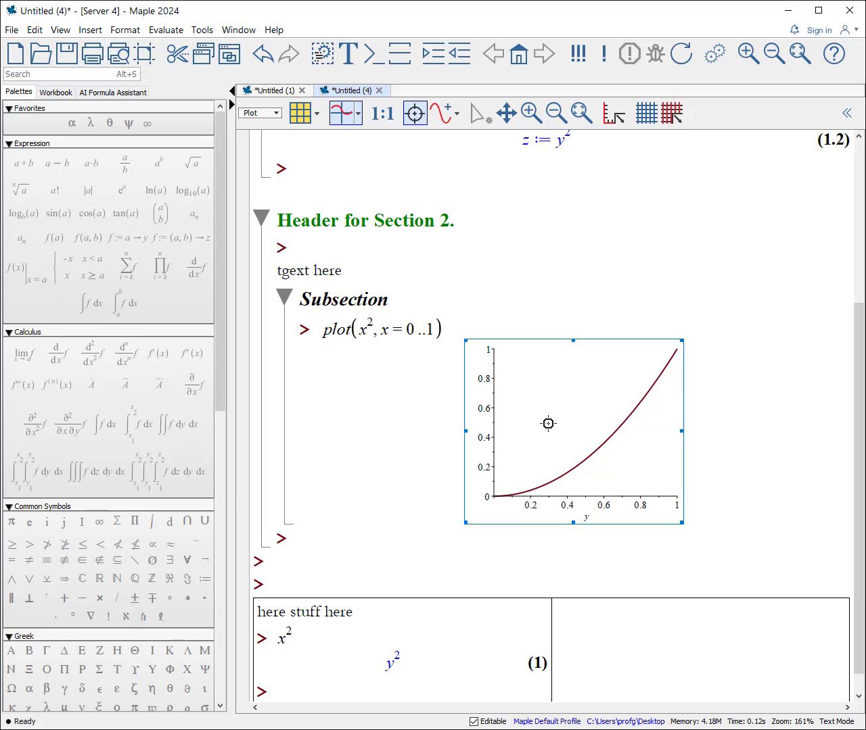
{"action": "left_click", "coordinate": [645, 654]}
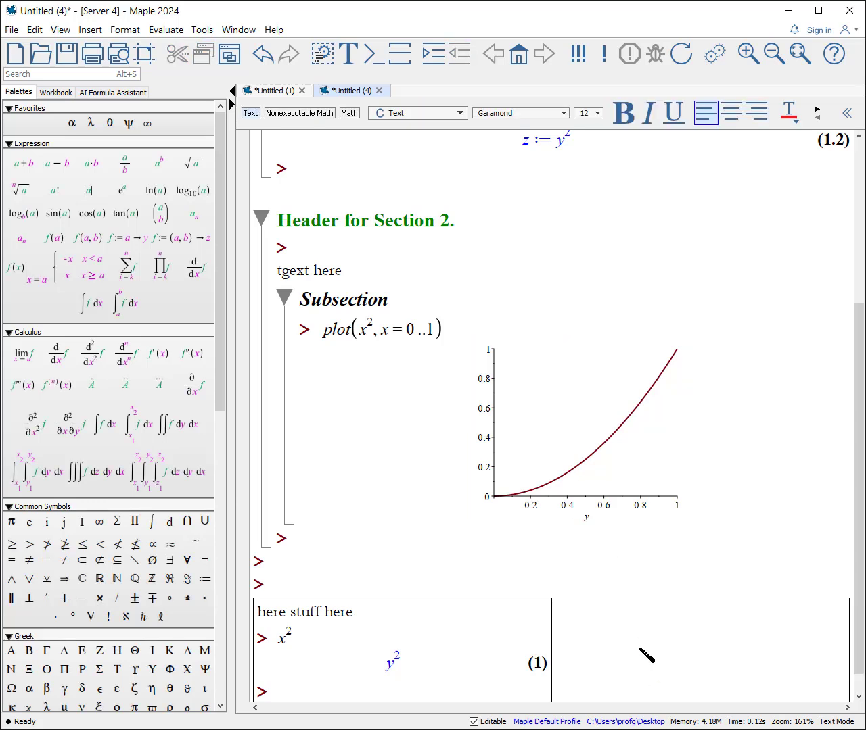
{"action": "key", "text": "ctrl+v"}
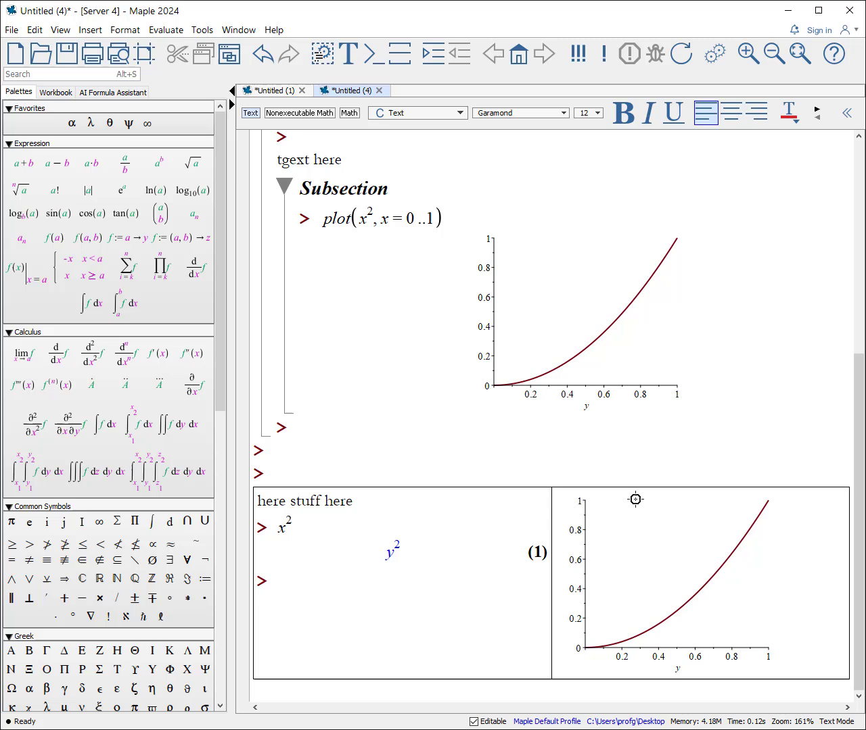
{"action": "key", "text": "Up"}
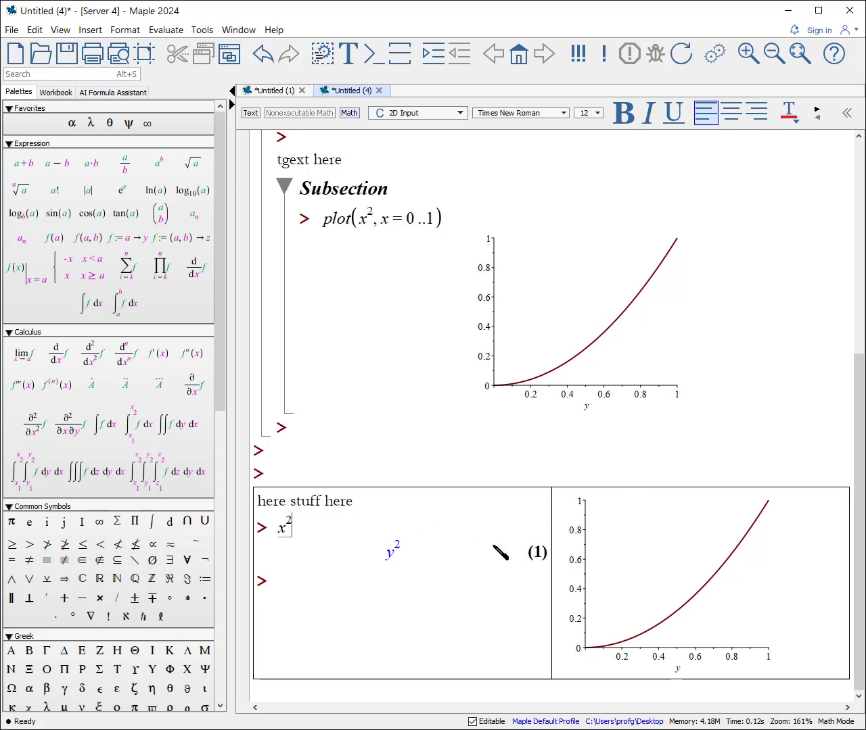
Turn off Execution Group equation labels and narrow the table's left column.
{"action": "left_click", "coordinate": [124, 31]}
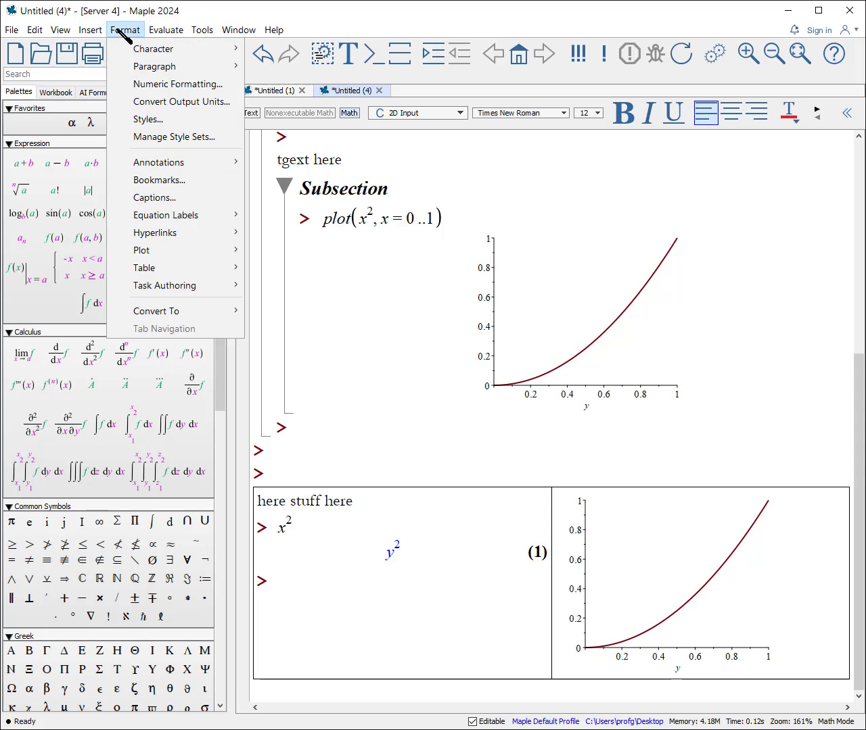
{"action": "mouse_move", "coordinate": [170, 217]}
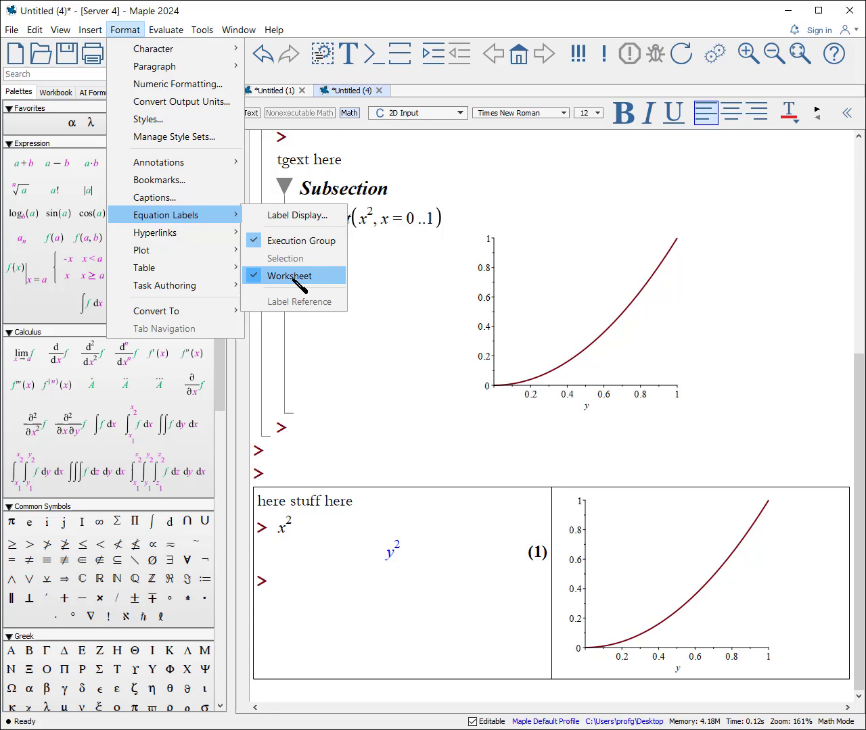
{"action": "left_click", "coordinate": [303, 239]}
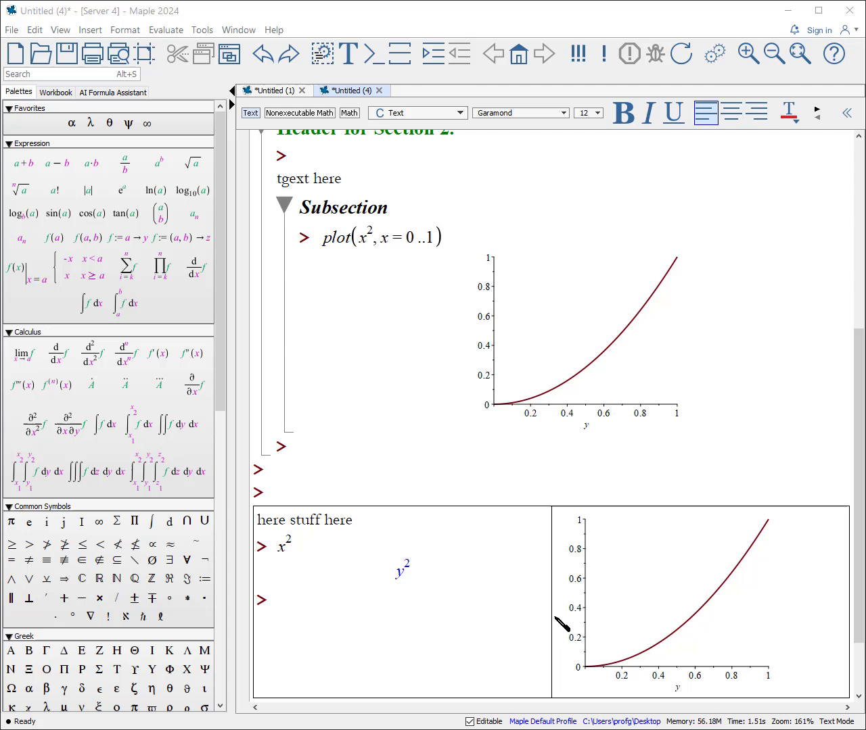
{"action": "left_click_drag", "start_coordinate": [553, 617], "coordinate": [448, 630]}
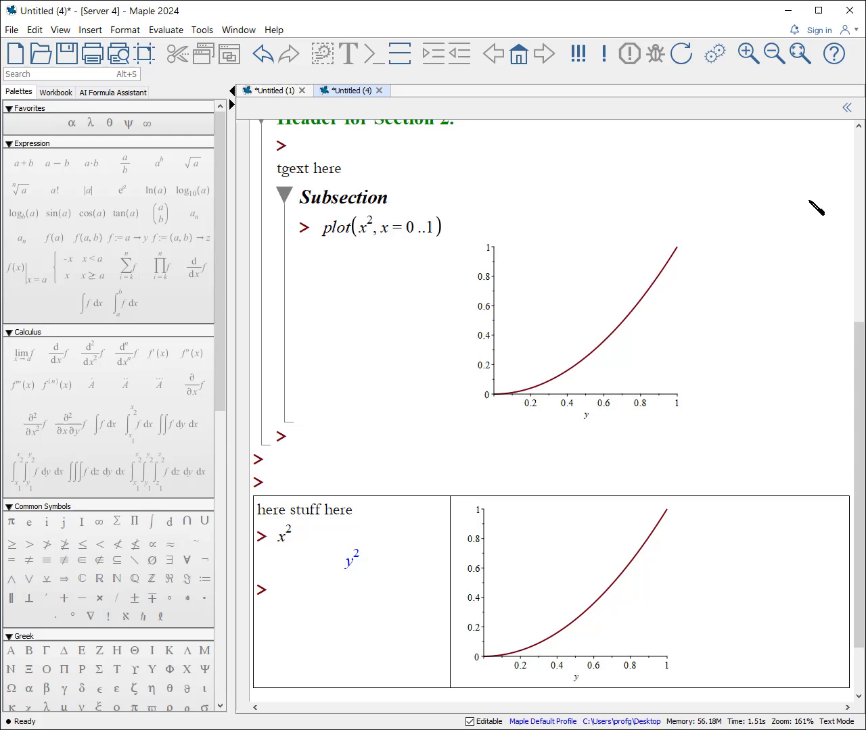
Remove the table's outer border in the table properties.
{"action": "left_click", "coordinate": [847, 108]}
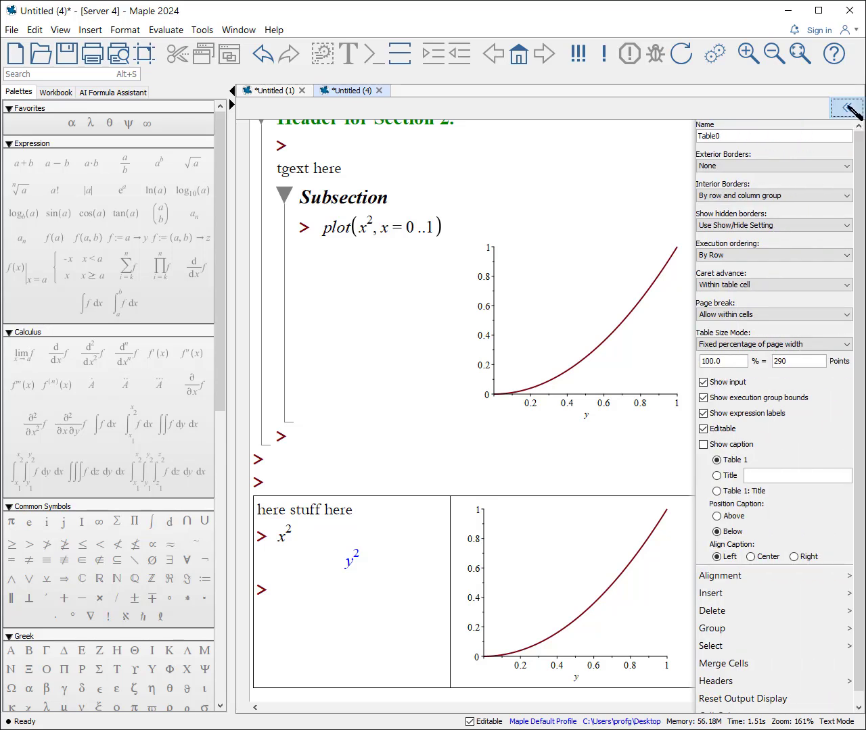
{"action": "scroll", "coordinate": [483, 537], "scroll_direction": "up", "scroll_amount": 1}
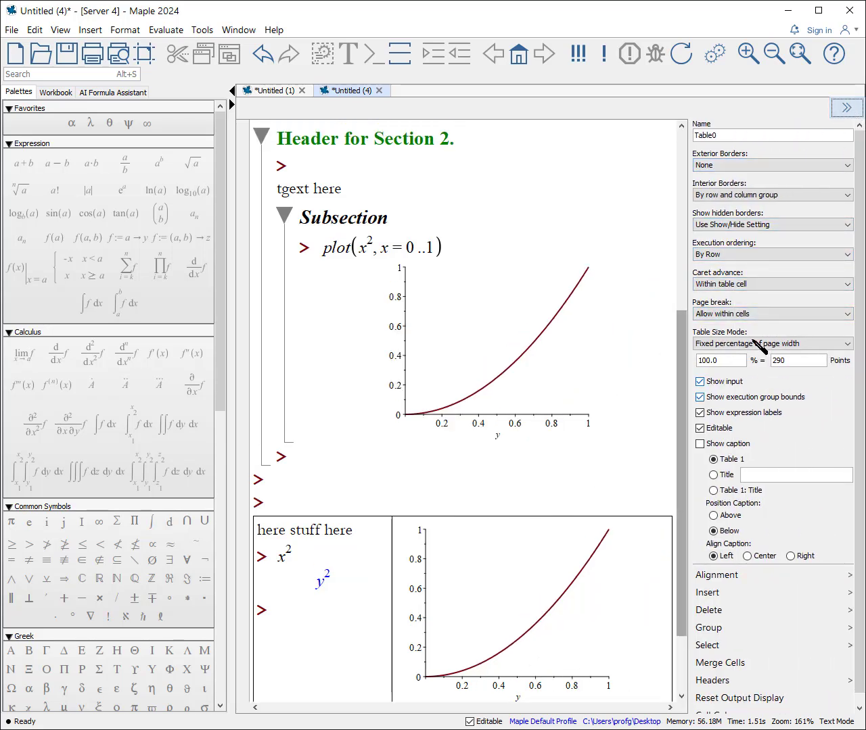
{"action": "scroll", "coordinate": [753, 545], "scroll_direction": "down", "scroll_amount": 1}
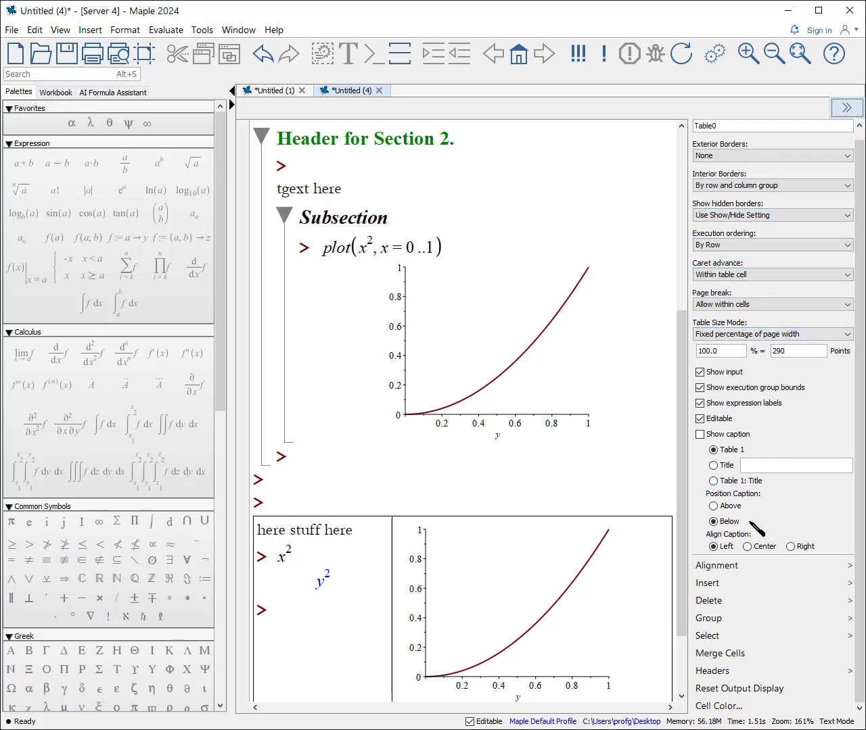
{"action": "scroll", "coordinate": [750, 164], "scroll_direction": "up", "scroll_amount": 1}
{"action": "left_click", "coordinate": [504, 525]}
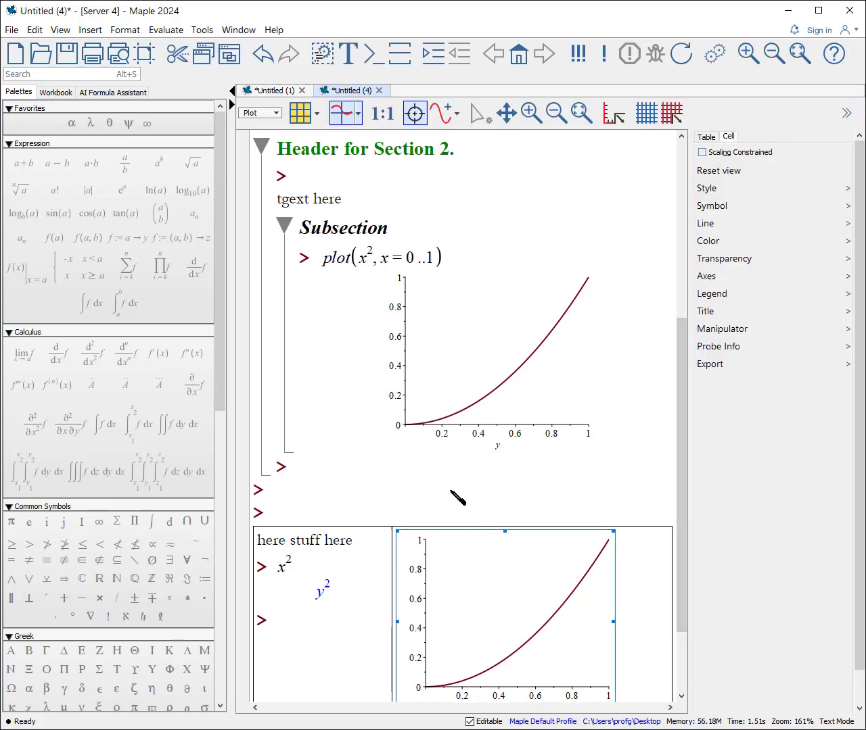
{"action": "left_click", "coordinate": [706, 137]}
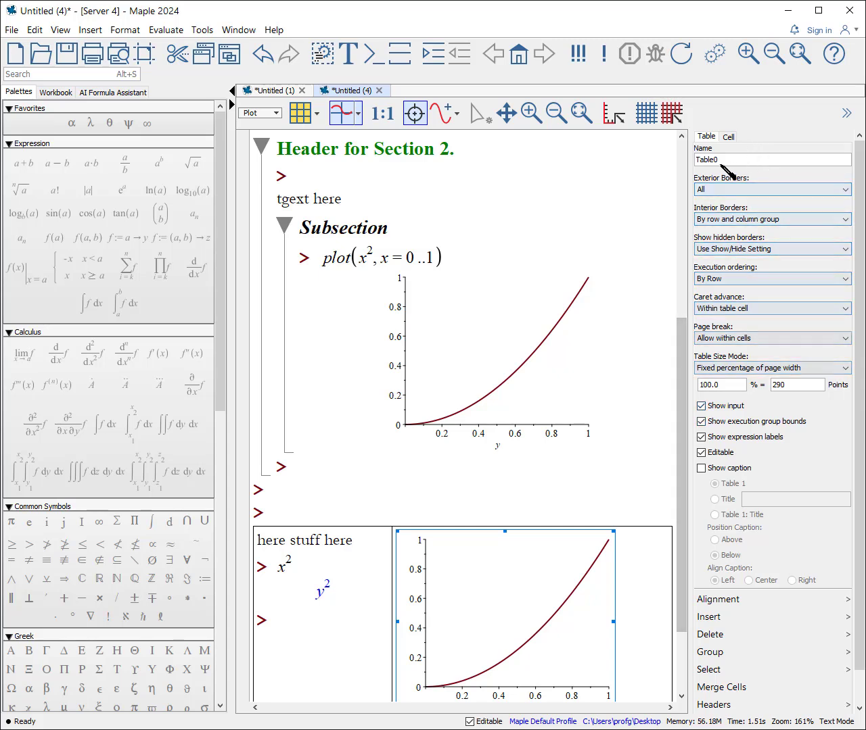
{"action": "left_click", "coordinate": [741, 189]}
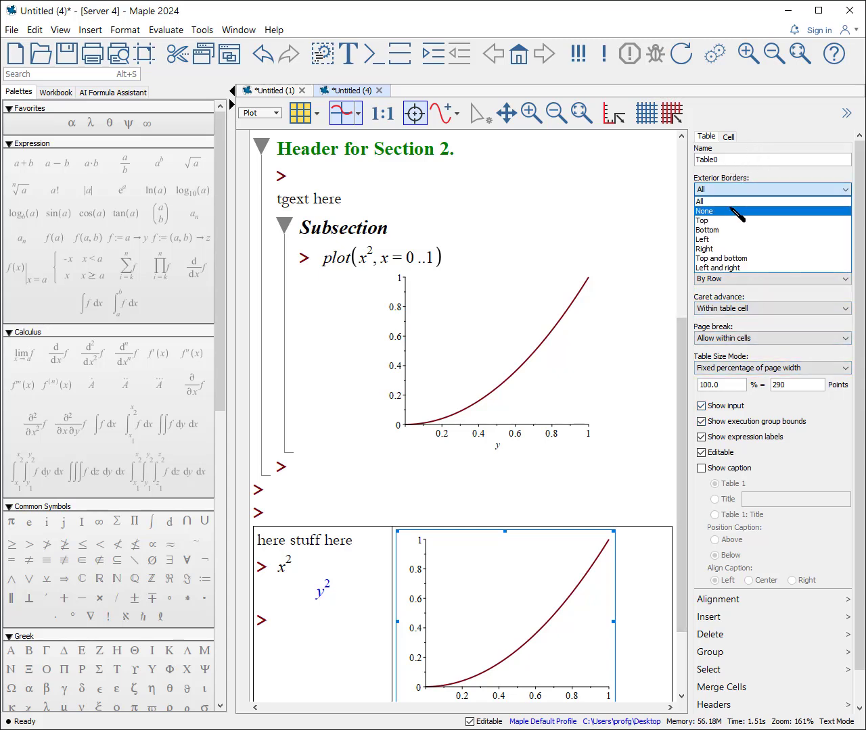
{"action": "left_click", "coordinate": [736, 211]}
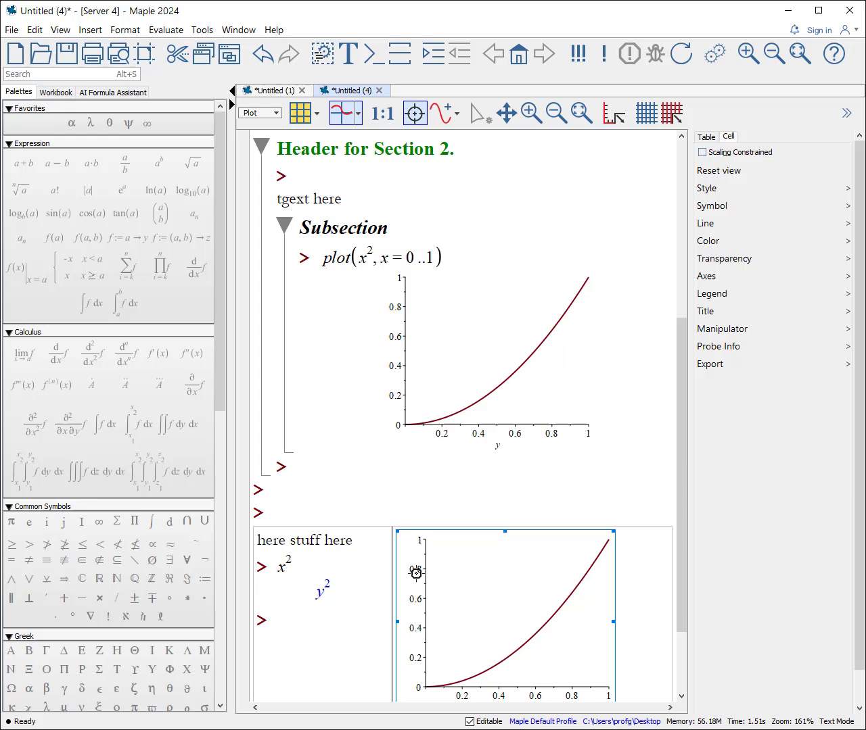
Remove the table's interior borders too, leaving the table borderless.
{"action": "left_click", "coordinate": [710, 138]}
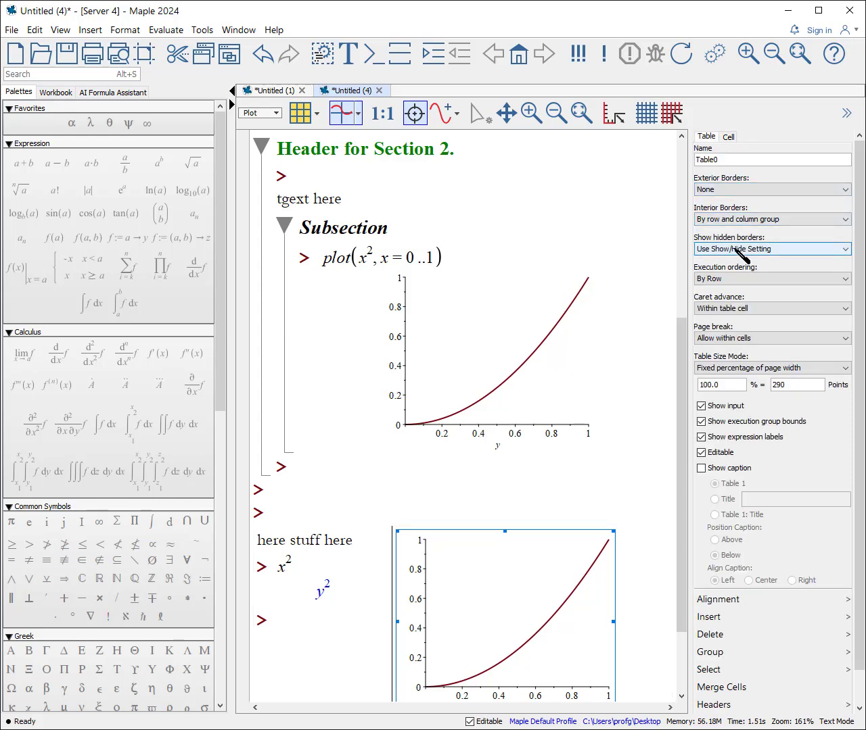
{"action": "left_click", "coordinate": [754, 220]}
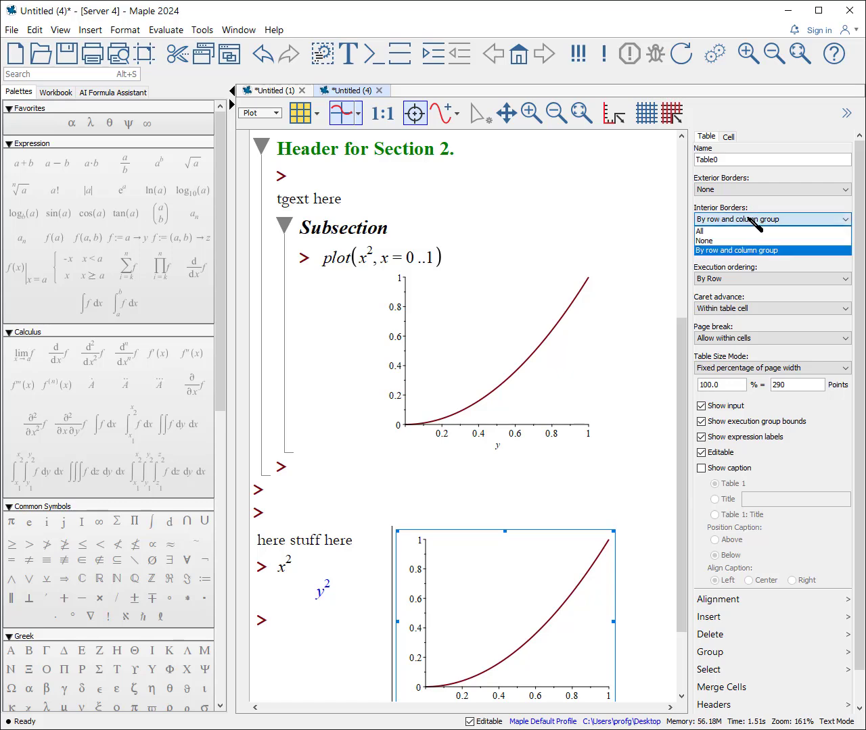
{"action": "left_click", "coordinate": [719, 240]}
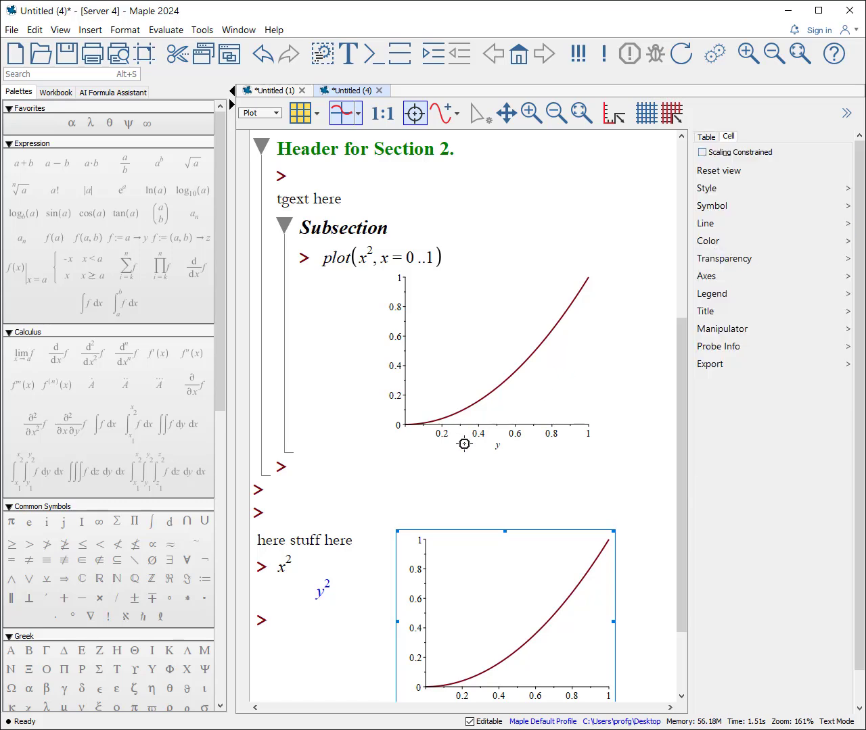
{"action": "left_click", "coordinate": [434, 494]}
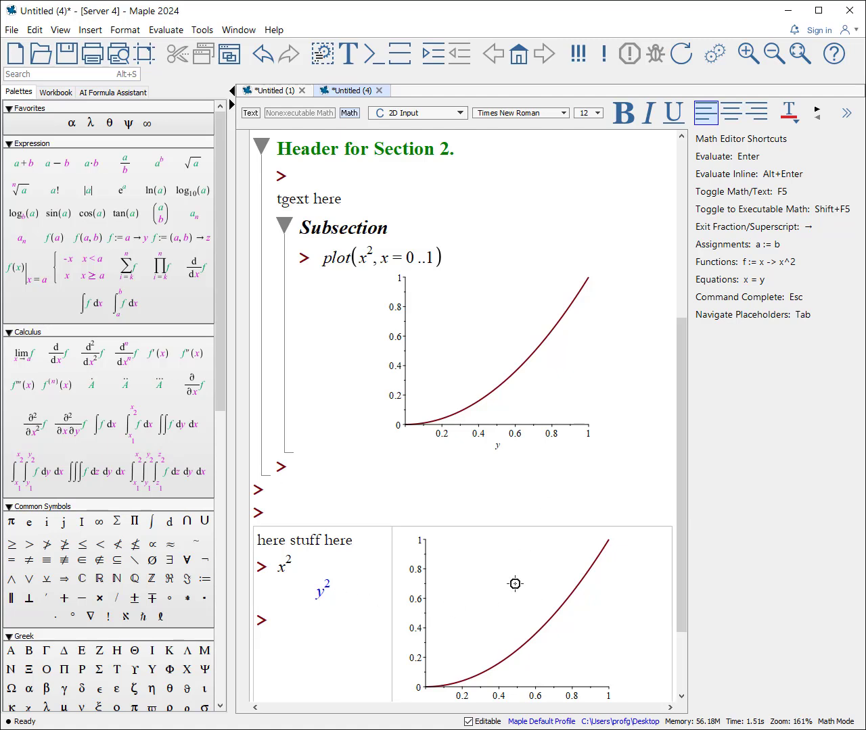
{"action": "scroll", "coordinate": [587, 371], "scroll_direction": "down", "scroll_amount": 3}
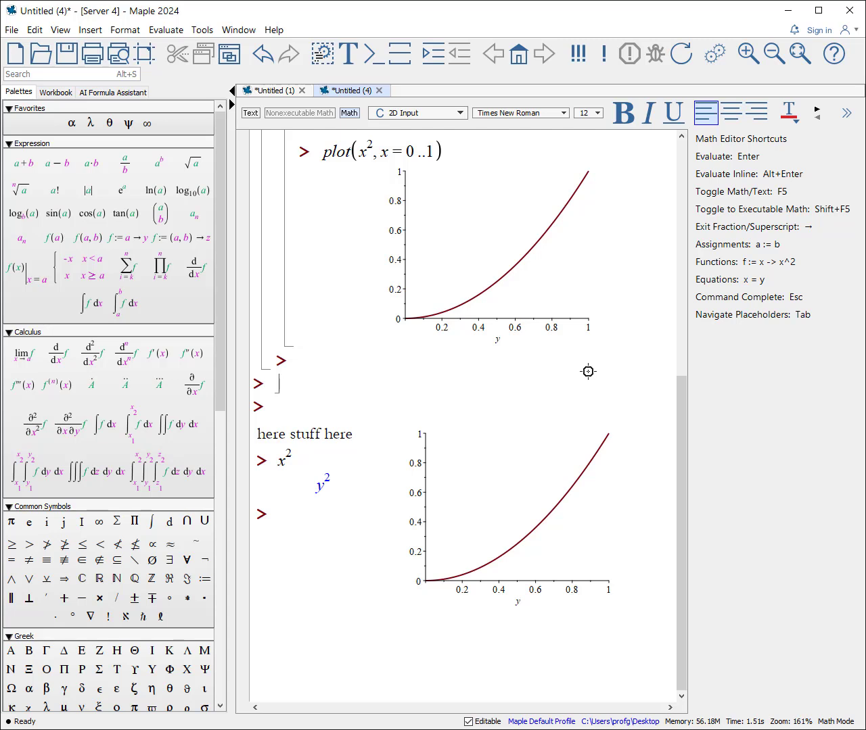
Widen the worksheet, switch to print layout, and insert a page break before the table.
{"action": "left_click", "coordinate": [588, 371]}
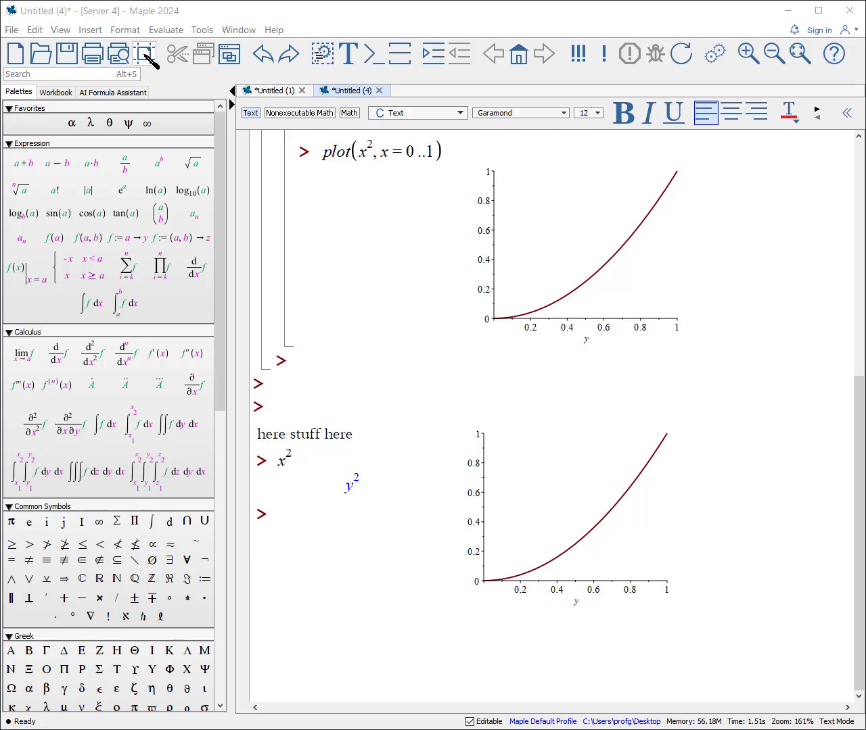
{"action": "left_click", "coordinate": [148, 58]}
{"action": "scroll", "coordinate": [753, 411], "scroll_direction": "up", "scroll_amount": 10}
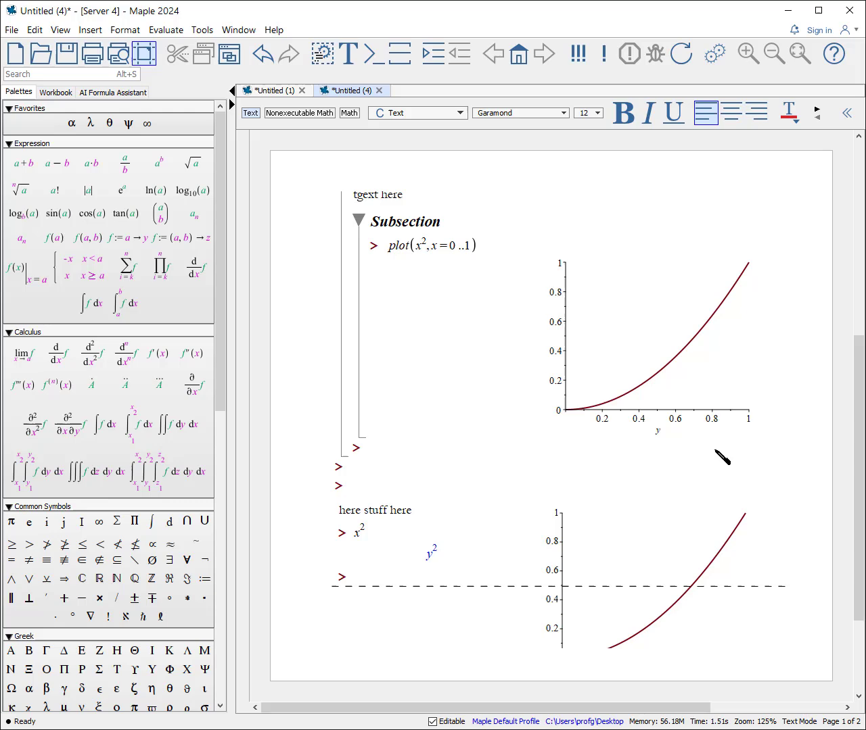
{"action": "scroll", "coordinate": [720, 456], "scroll_direction": "down", "scroll_amount": 10}
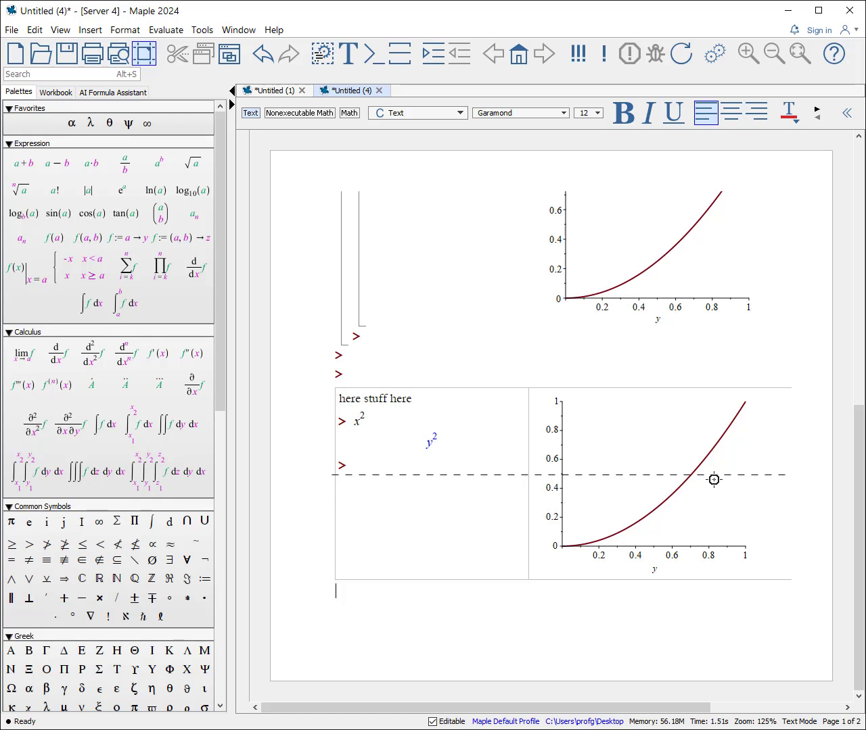
{"action": "key", "text": "F5"}
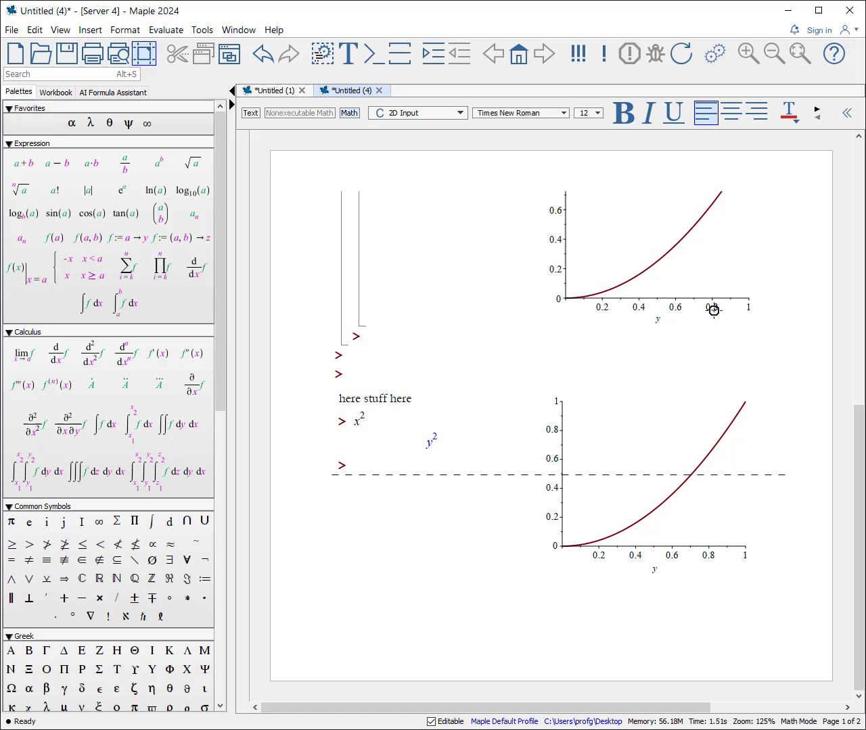
{"action": "key", "text": "ctrl+Return"}
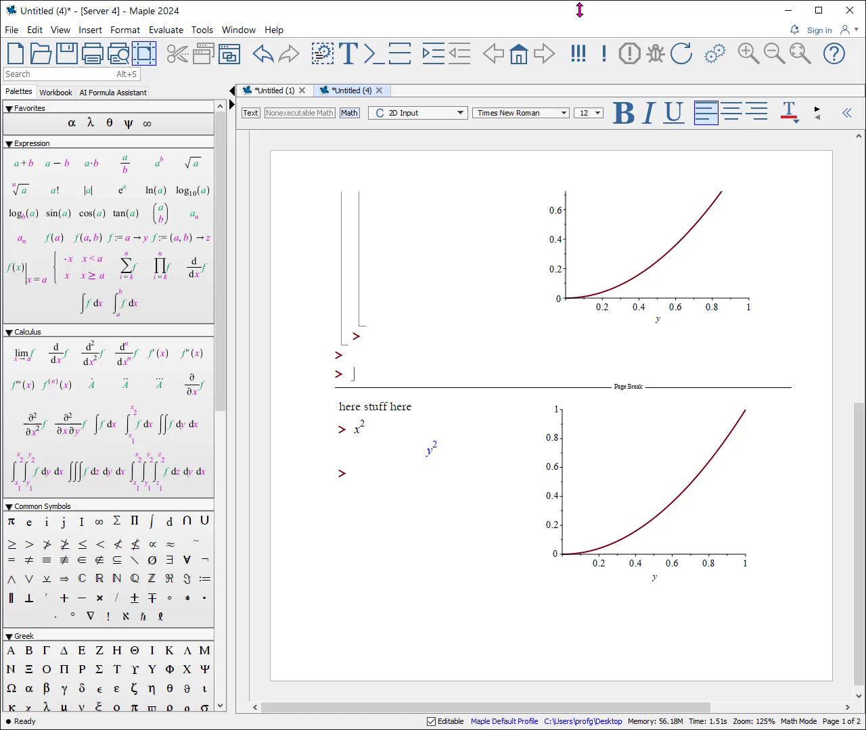
Export the worksheet as PDF to Untitled (4).pdf on the Desktop, overwriting the old file.
{"action": "left_click", "coordinate": [11, 30]}
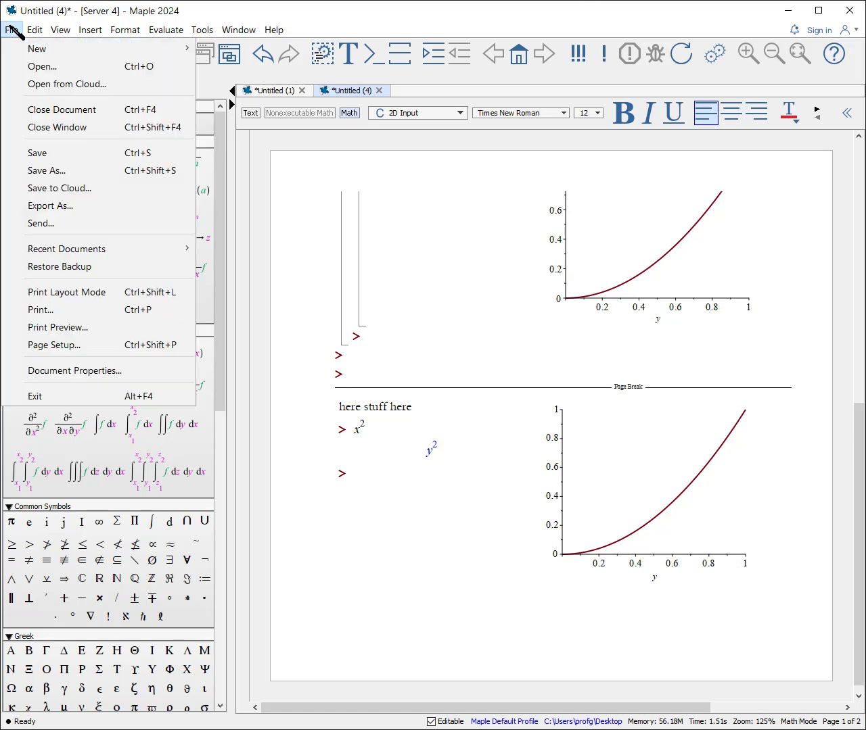
{"action": "left_click", "coordinate": [84, 202]}
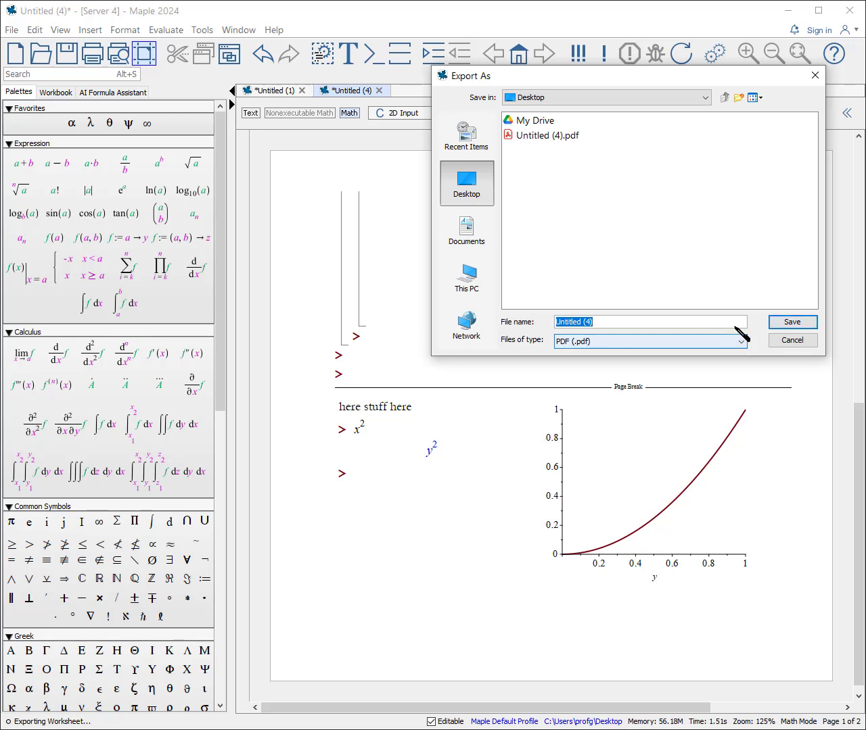
{"action": "left_click", "coordinate": [791, 323]}
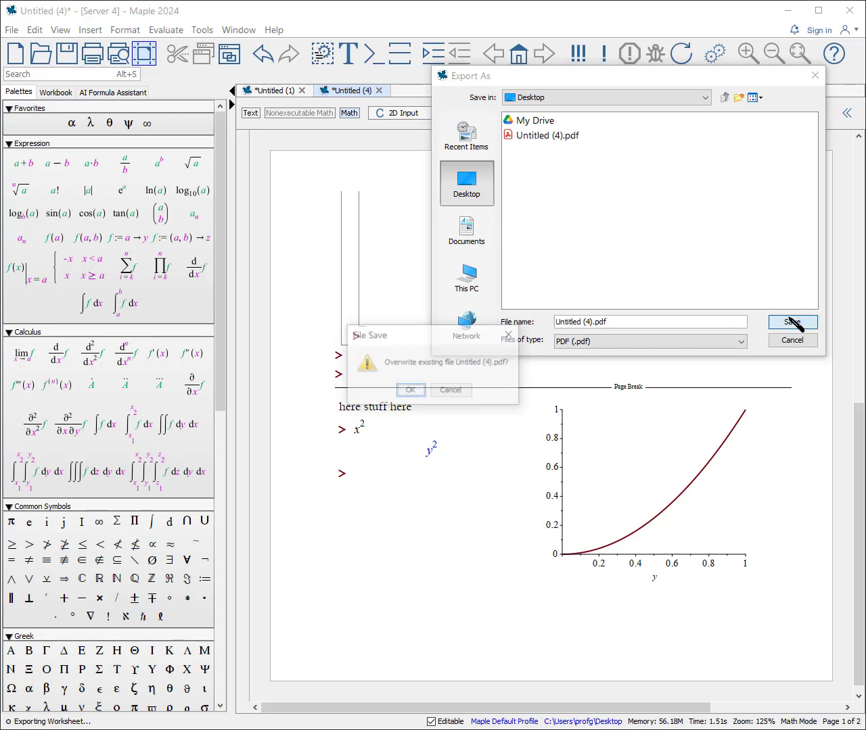
{"action": "left_click", "coordinate": [408, 390]}
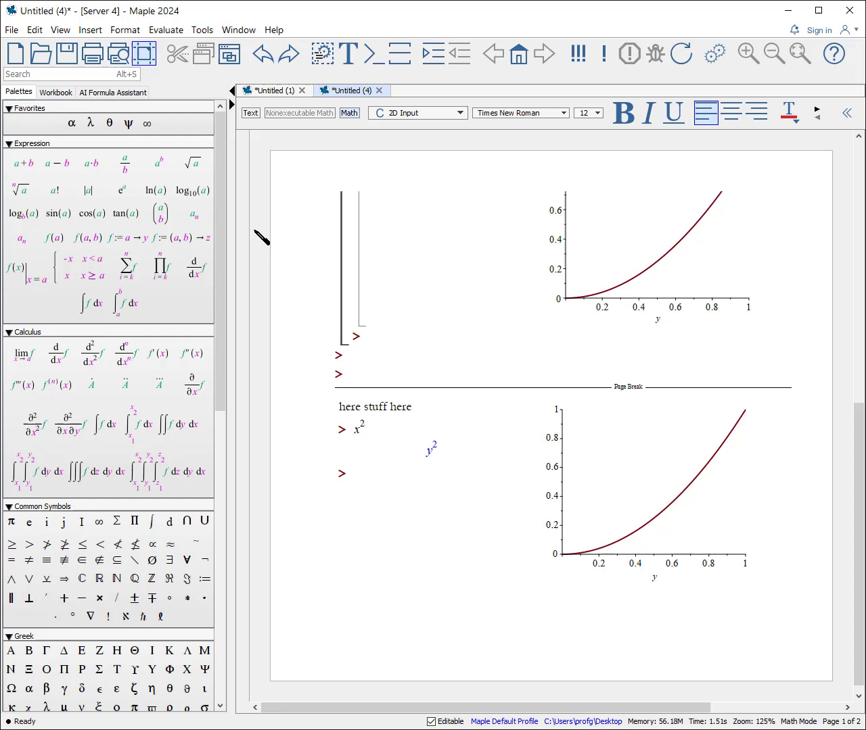
Print the worksheet with Microsoft Print to PDF, replacing Untitled (4).pdf.
{"action": "left_click", "coordinate": [12, 30]}
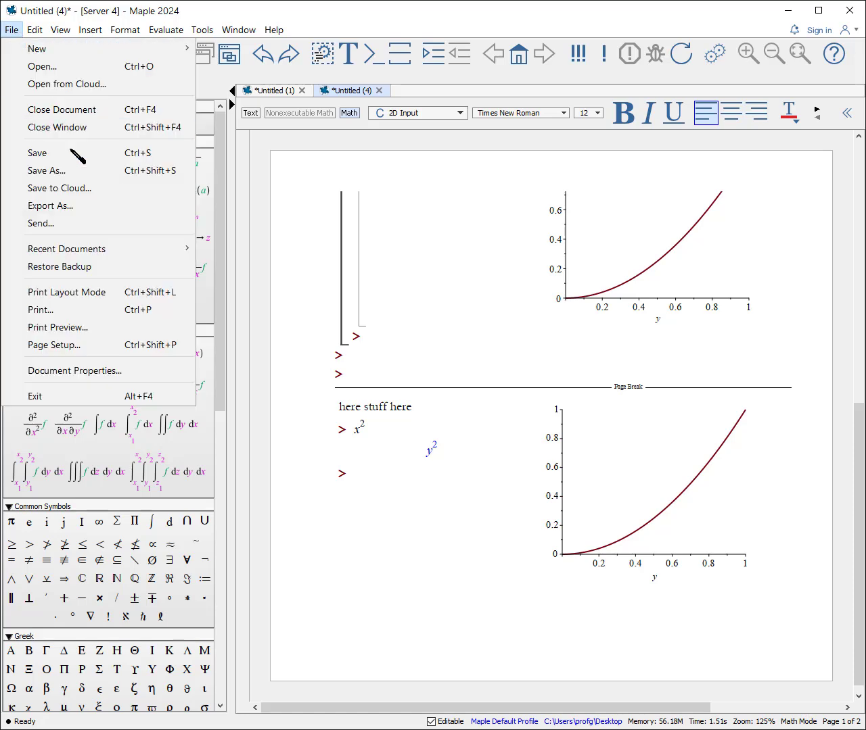
{"action": "left_click", "coordinate": [89, 310]}
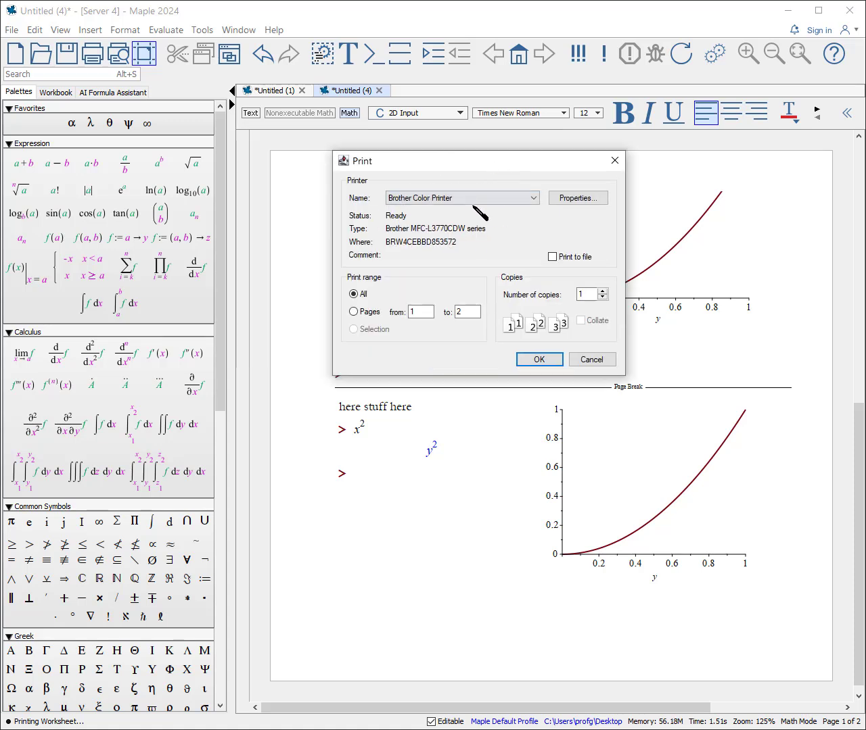
{"action": "left_click", "coordinate": [512, 200]}
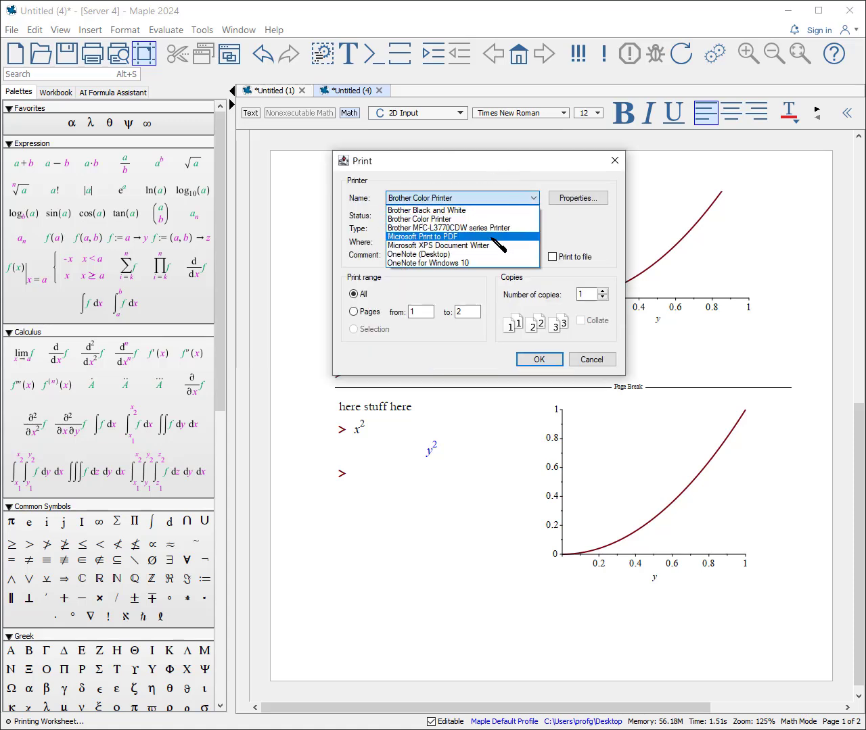
{"action": "left_click", "coordinate": [499, 243]}
{"action": "left_click", "coordinate": [541, 359]}
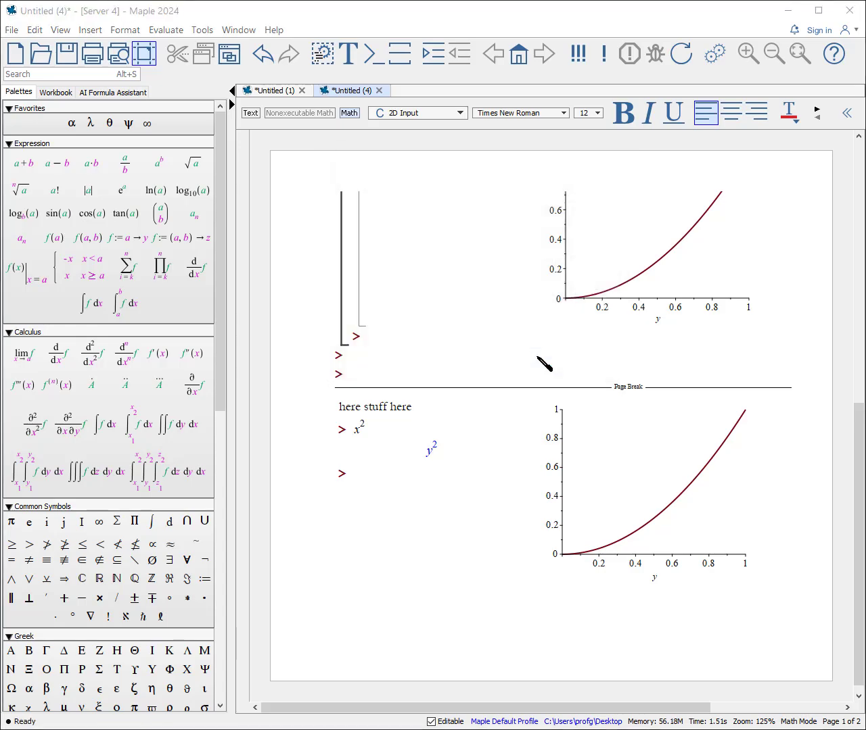
{"action": "double_click", "coordinate": [371, 144]}
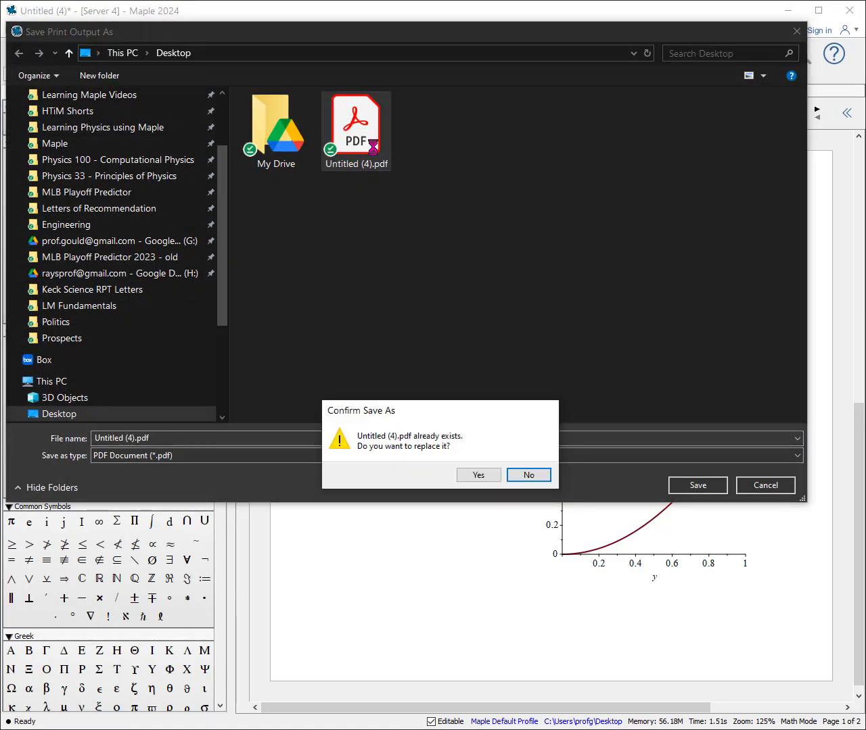
{"action": "left_click", "coordinate": [476, 477]}
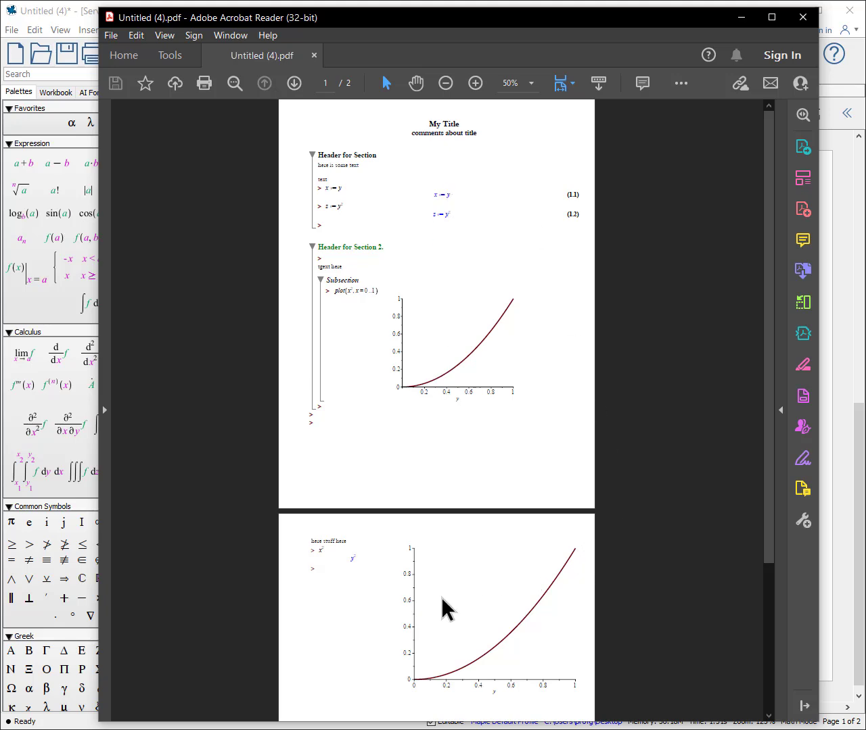
Close Adobe Acrobat Reader after reviewing the two-page PDF.
{"action": "key", "text": "alt+F4"}
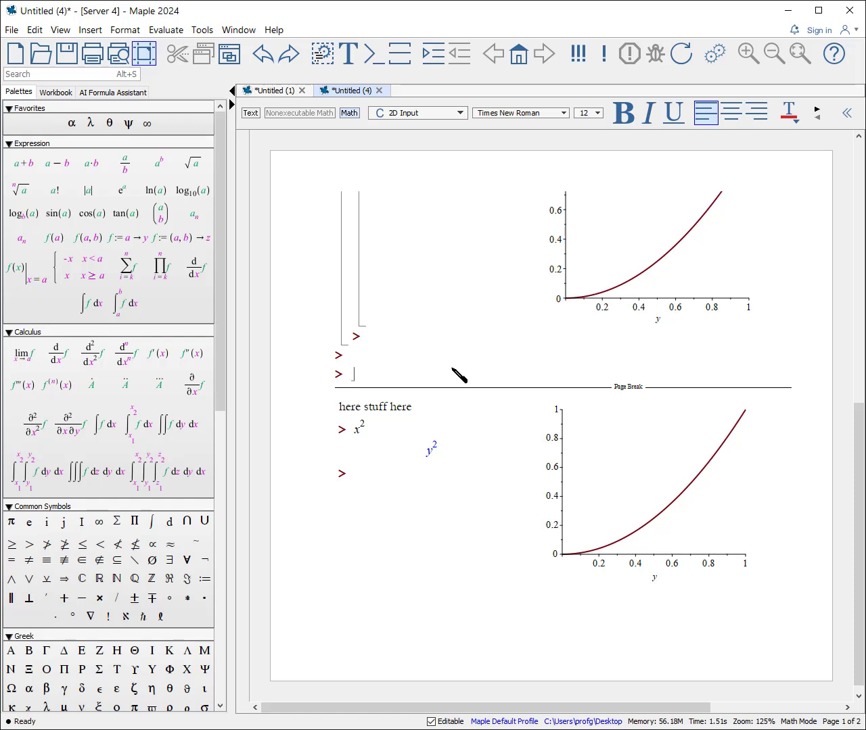
Insert a page break at the upper empty prompt above the table.
{"action": "left_click", "coordinate": [450, 356]}
{"action": "left_click", "coordinate": [91, 30]}
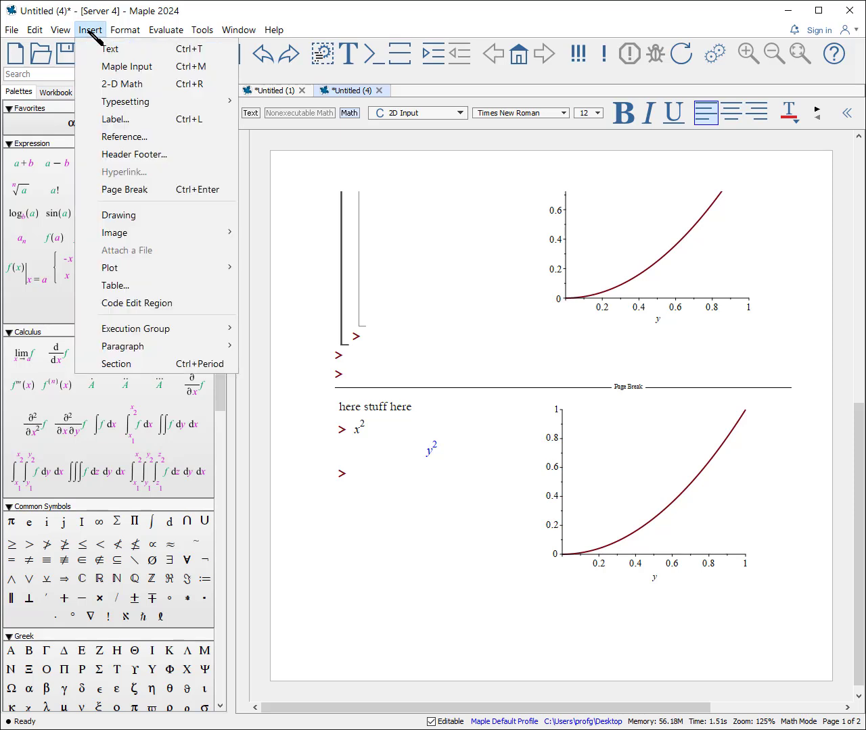
{"action": "left_click", "coordinate": [168, 197]}
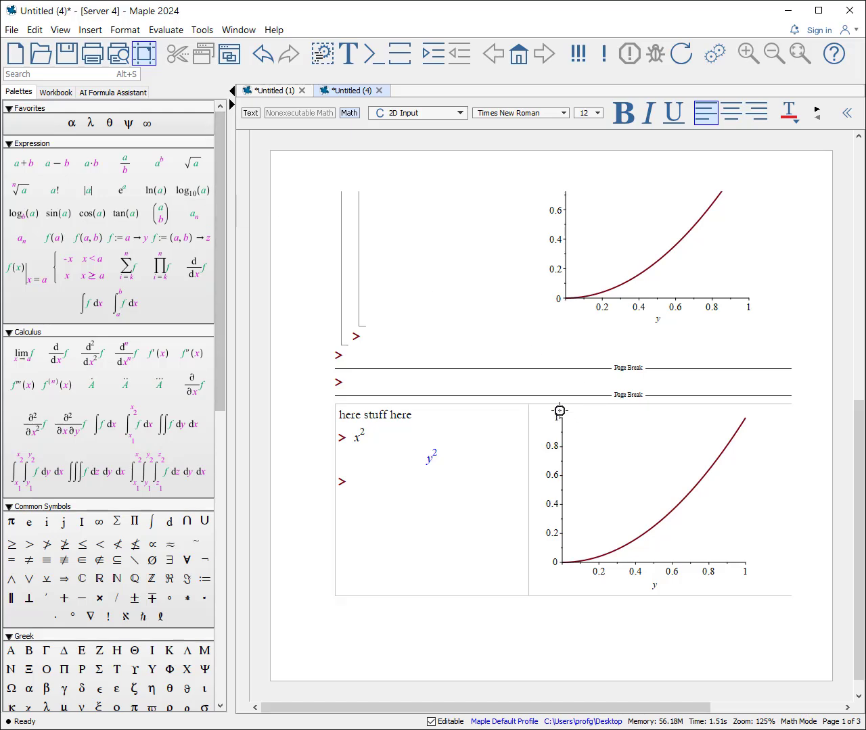
{"action": "scroll", "coordinate": [572, 403], "scroll_direction": "up", "scroll_amount": 3}
{"action": "scroll", "coordinate": [574, 403], "scroll_direction": "down", "scroll_amount": 1}
{"action": "scroll", "coordinate": [573, 403], "scroll_direction": "up", "scroll_amount": 4}
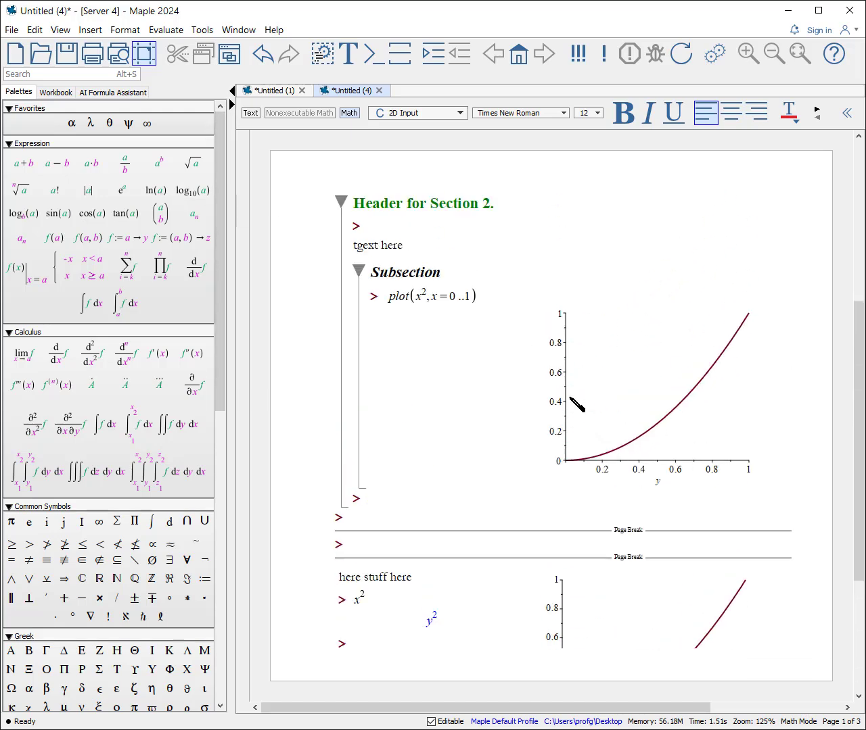
{"action": "scroll", "coordinate": [573, 403], "scroll_direction": "down", "scroll_amount": 3}
{"action": "scroll", "coordinate": [576, 403], "scroll_direction": "down", "scroll_amount": 3}
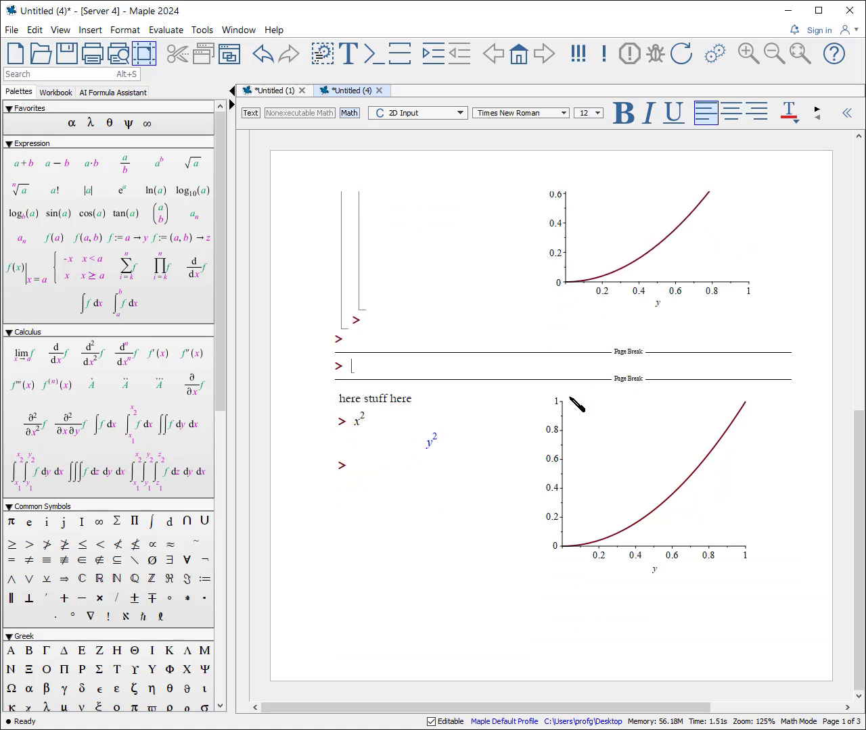
Switch off Print Layout mode and zoom to check the page breaks between the x^2 plot and the table.
{"action": "left_click", "coordinate": [144, 57]}
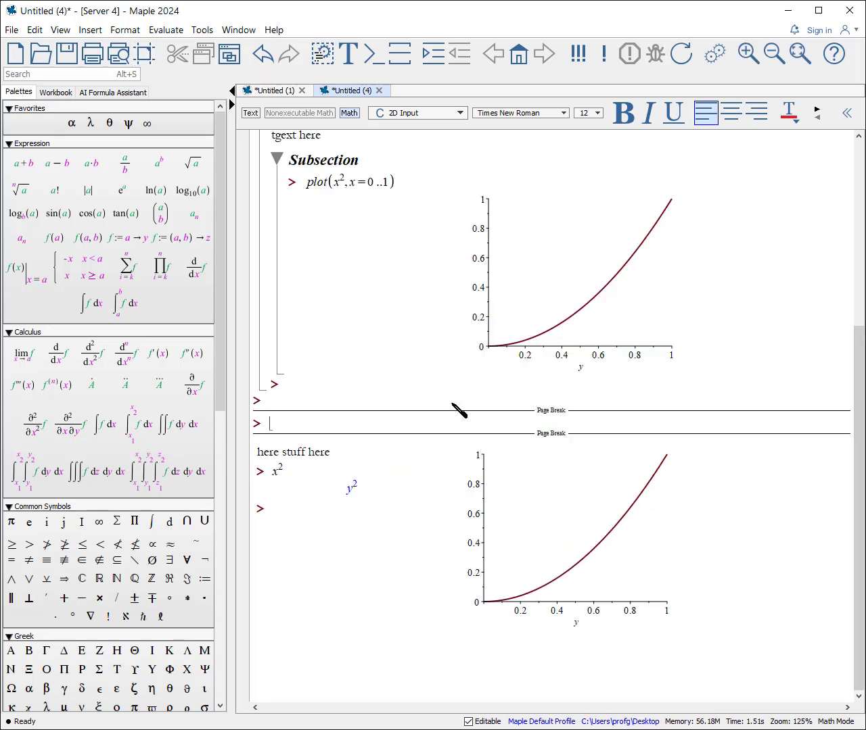
{"action": "scroll", "coordinate": [451, 454], "scroll_direction": "up", "scroll_amount": 1, "text": "ctrl"}
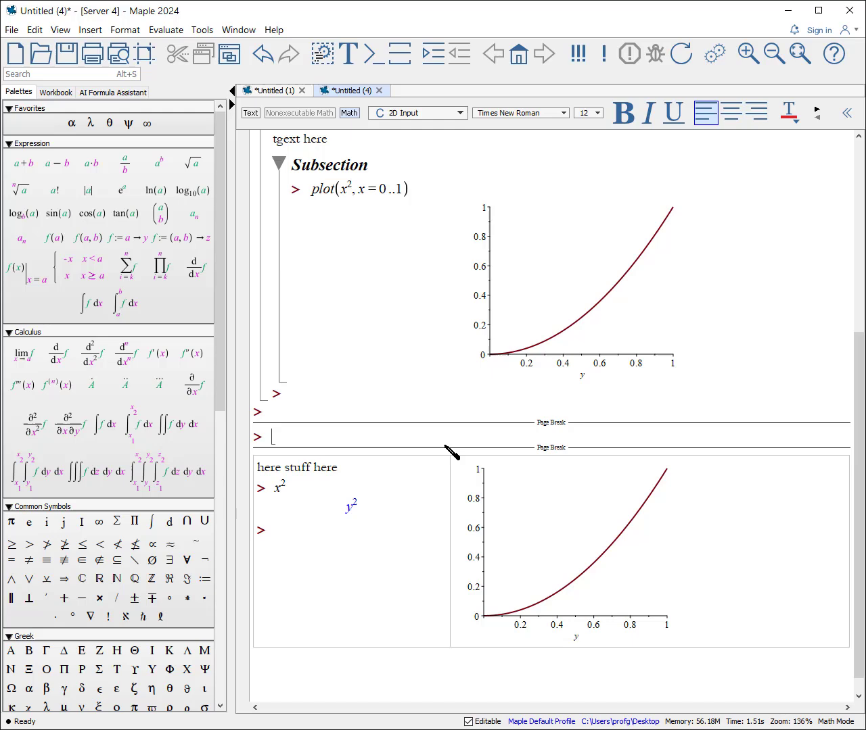
{"action": "scroll", "coordinate": [450, 452], "scroll_direction": "up", "scroll_amount": 3, "text": "ctrl"}
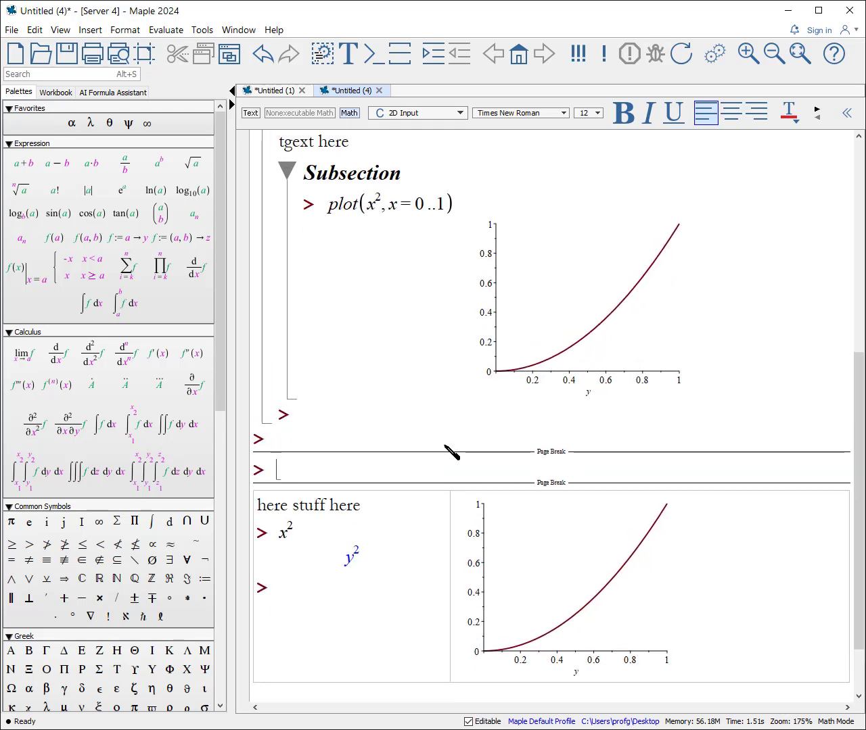
{"action": "scroll", "coordinate": [450, 452], "scroll_direction": "down", "scroll_amount": 3, "text": "ctrl"}
{"action": "scroll", "coordinate": [450, 452], "scroll_direction": "up", "scroll_amount": 4, "text": "ctrl"}
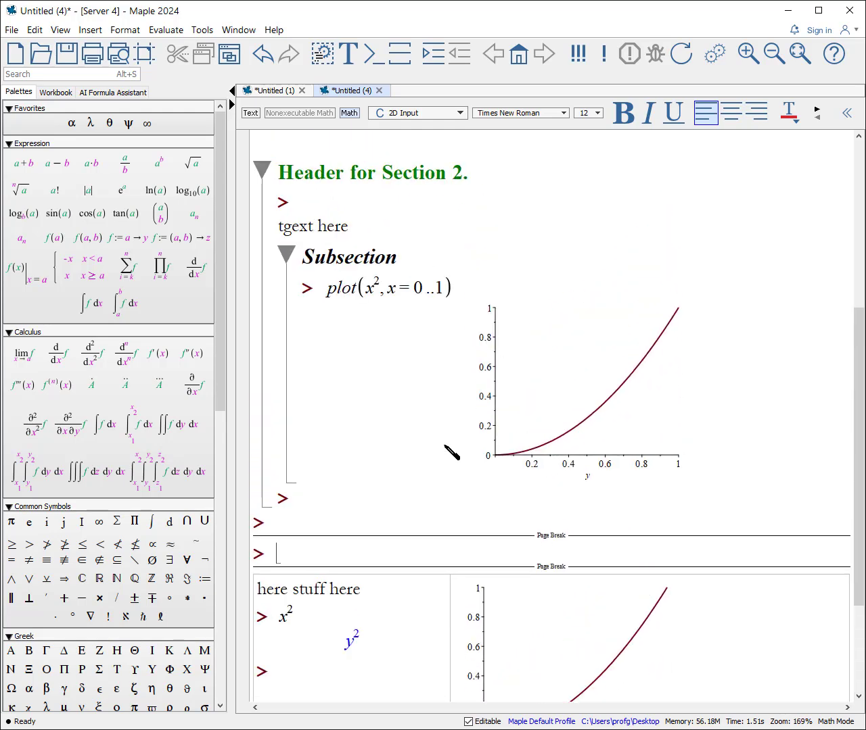
{"action": "scroll", "coordinate": [450, 451], "scroll_direction": "down", "scroll_amount": 3, "text": "ctrl"}
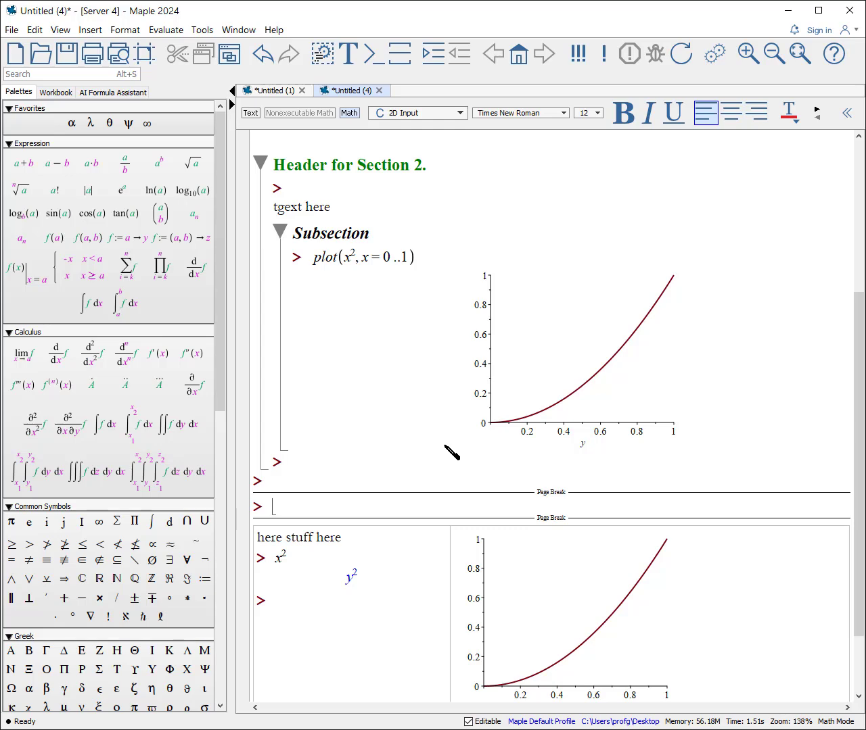
{"action": "scroll", "coordinate": [450, 451], "scroll_direction": "up", "scroll_amount": 4, "text": "ctrl"}
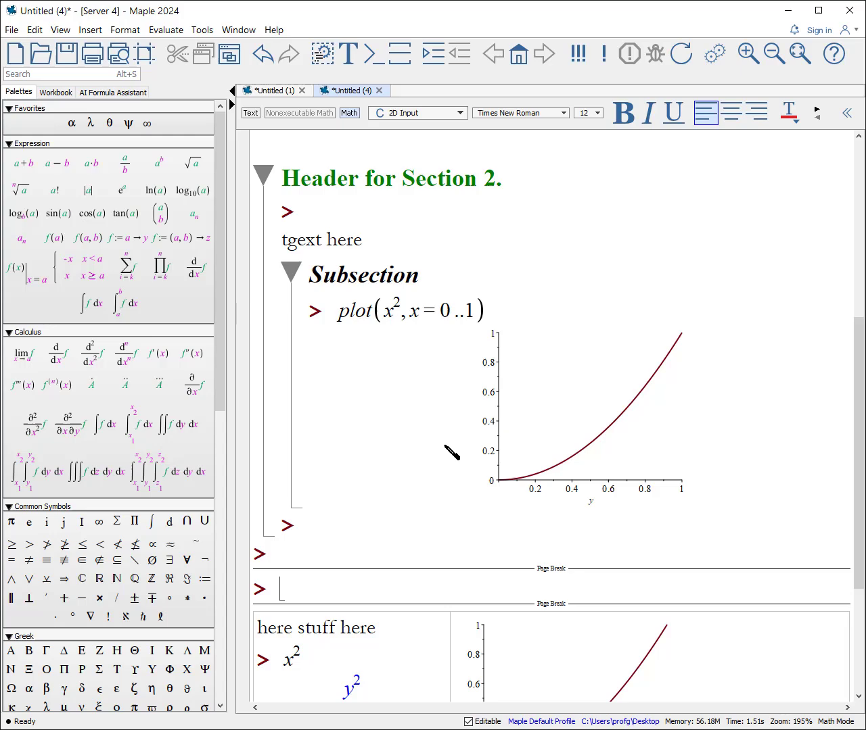
{"action": "scroll", "coordinate": [450, 451], "scroll_direction": "down", "scroll_amount": 4, "text": "ctrl"}
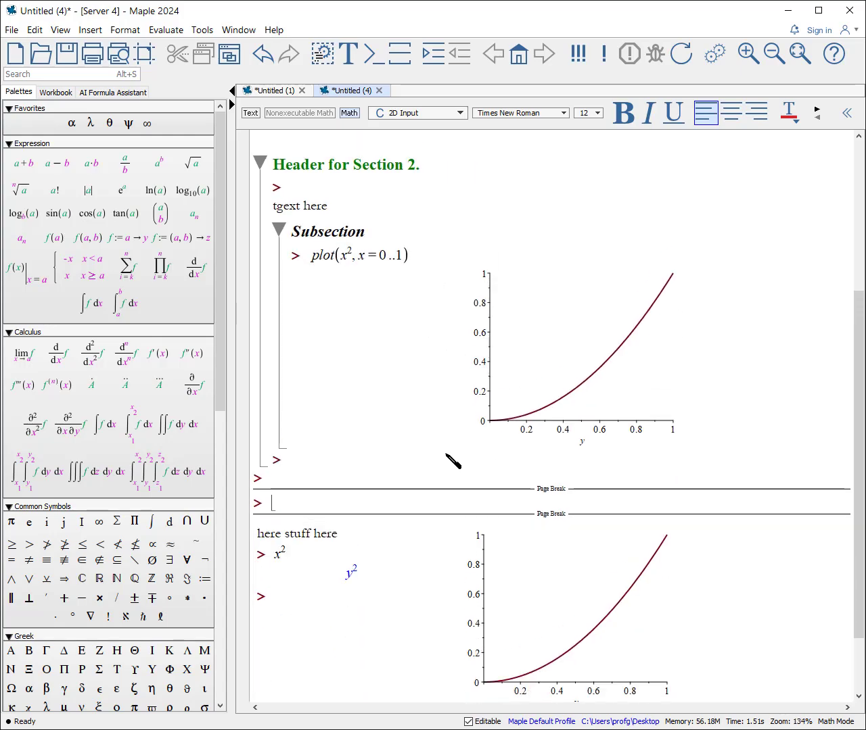